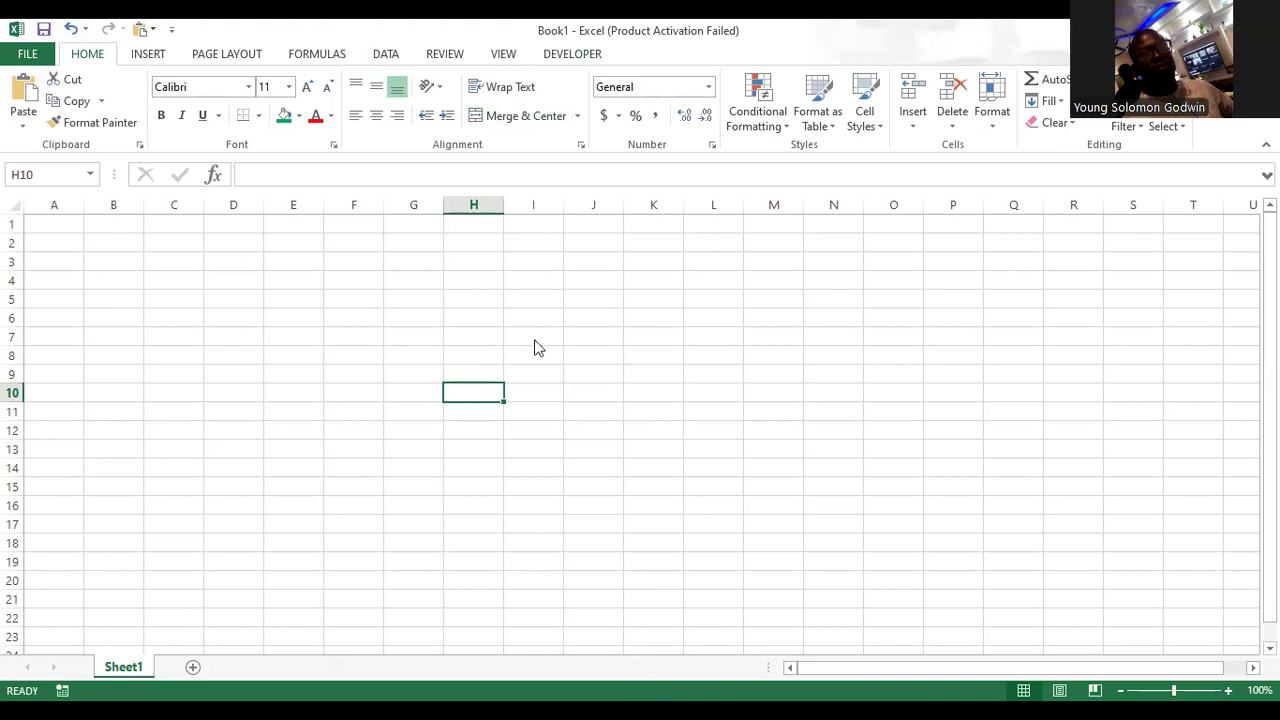
Scroll to bring the empty Sheet1 of the blank Book1 workbook into view.
{"action": "scroll", "coordinate": [534, 339], "scroll_direction": "up", "scroll_amount": 5, "text": "ctrl"}
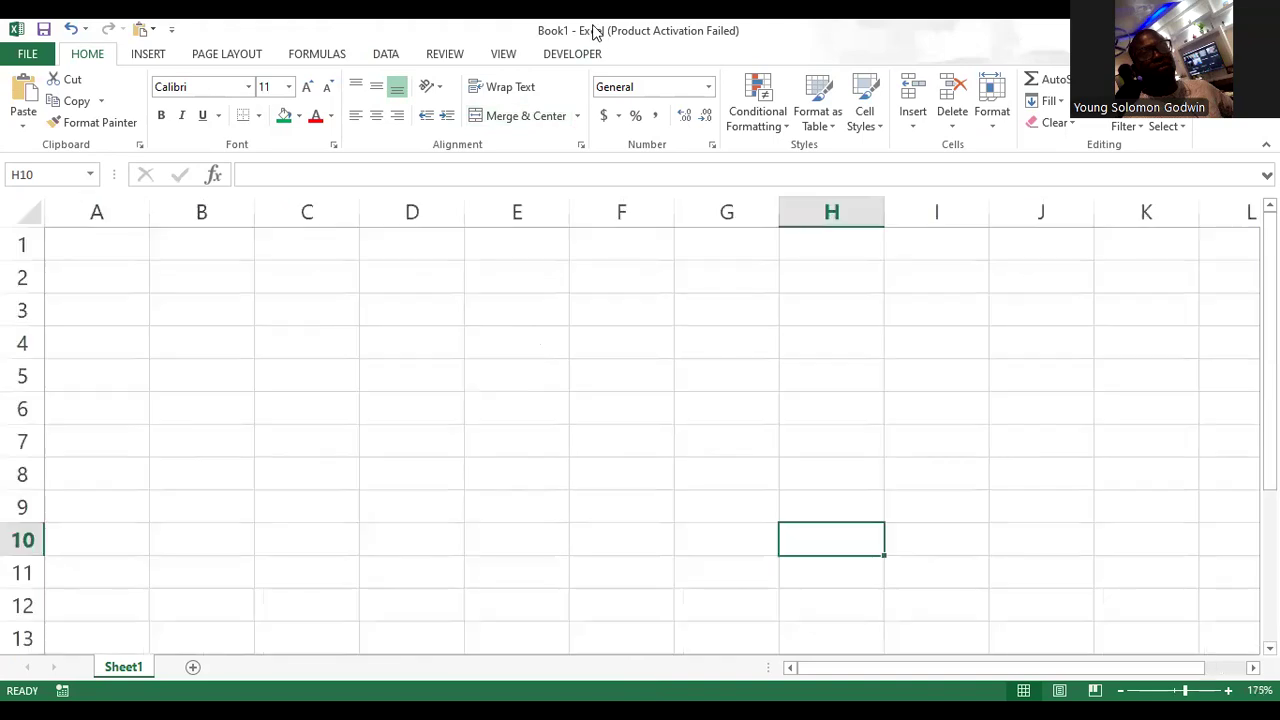
Open the Save As dialog for Book1 with Downloads as the save location.
{"action": "left_click", "coordinate": [36, 56]}
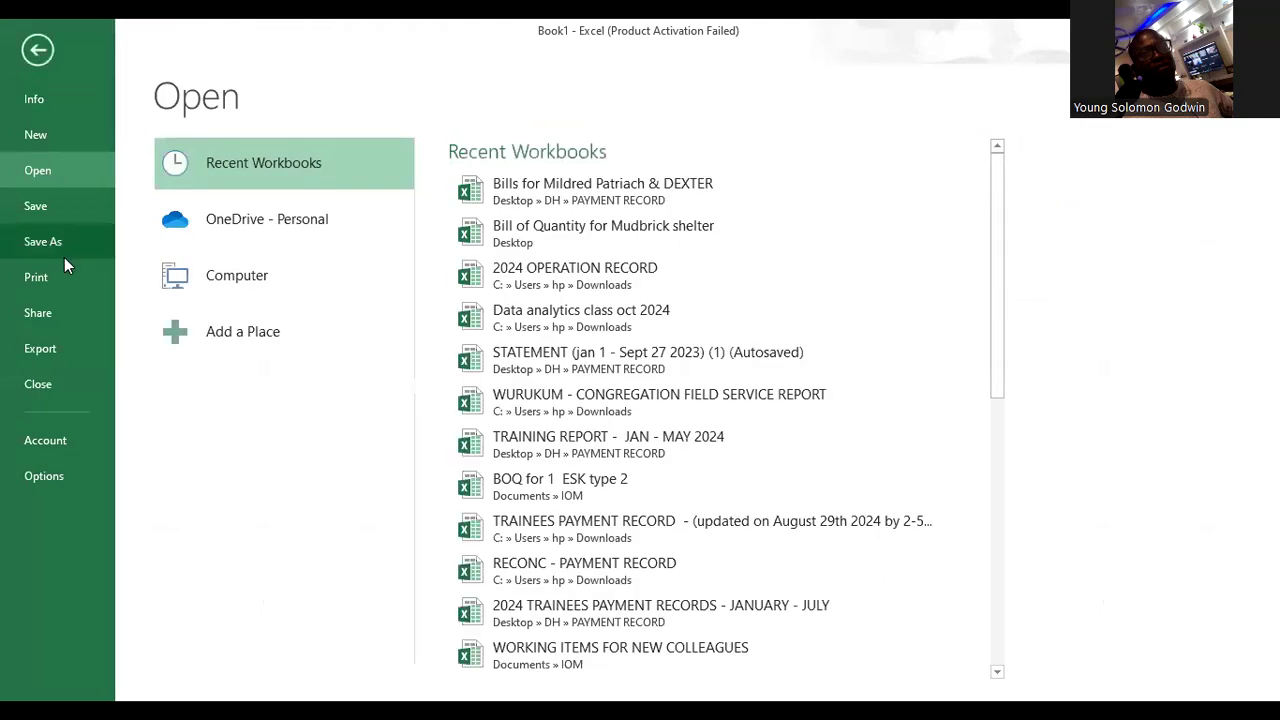
{"action": "left_click", "coordinate": [60, 238]}
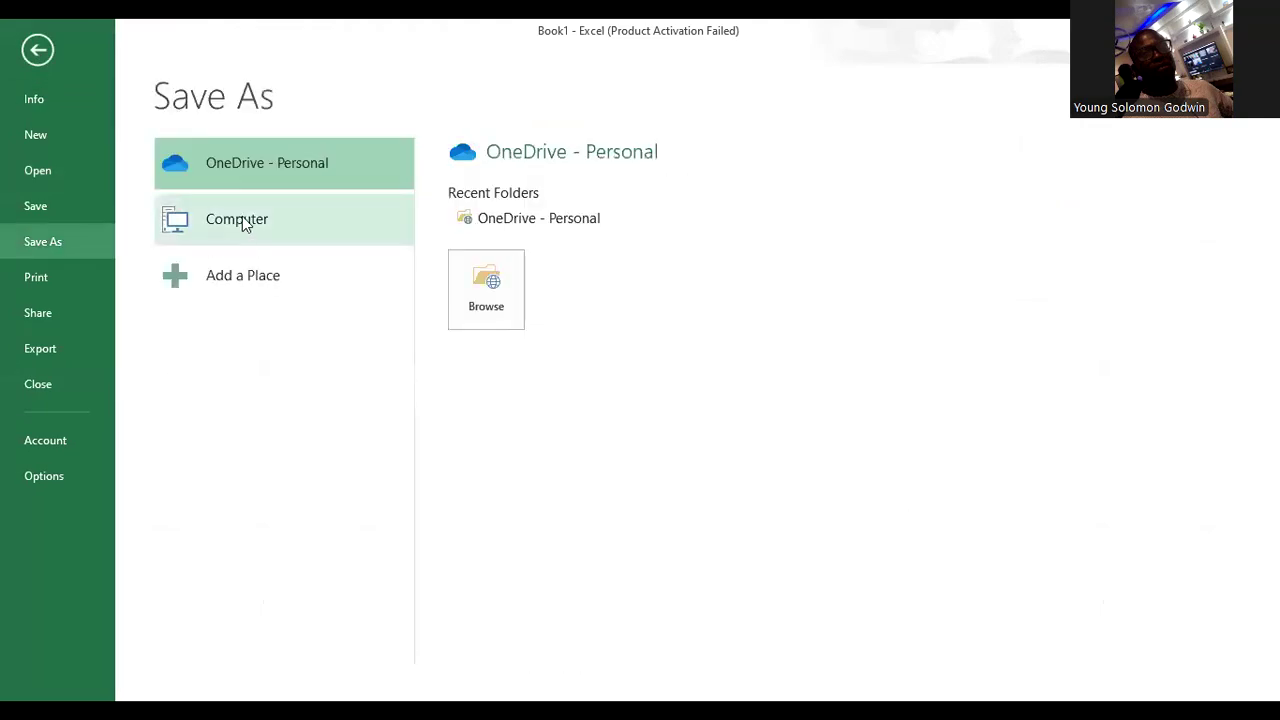
{"action": "left_click", "coordinate": [280, 208]}
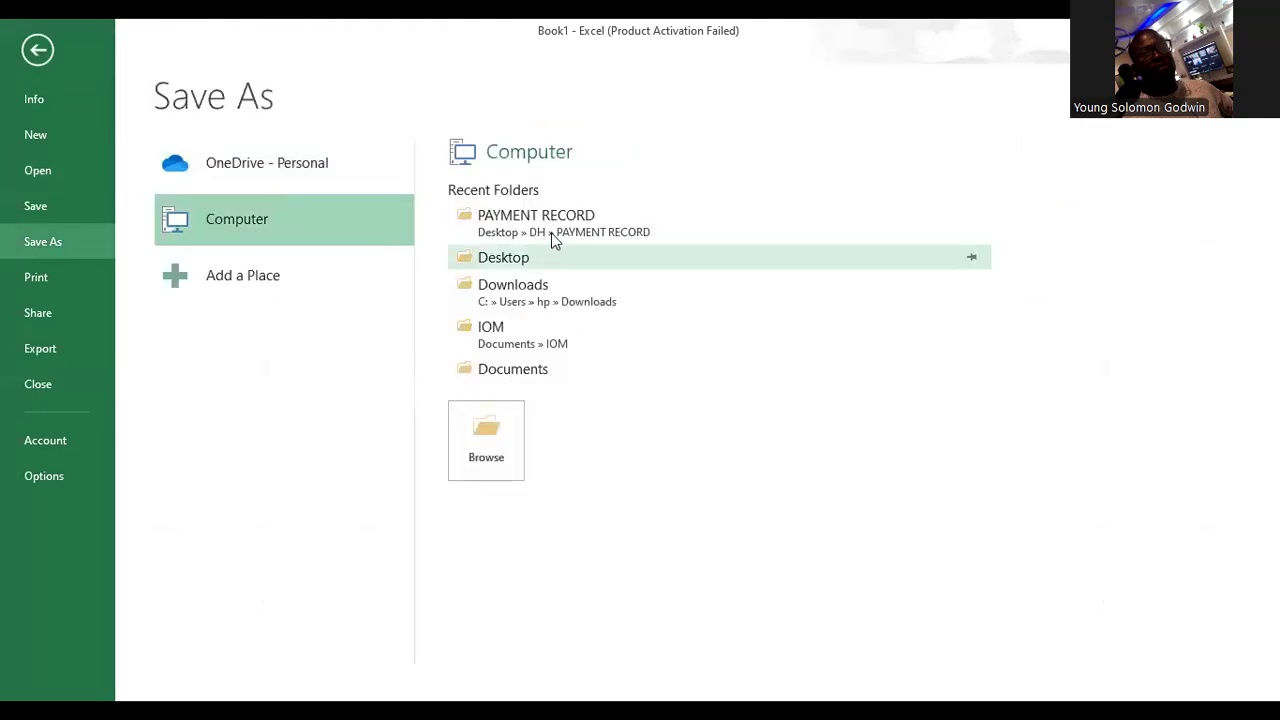
{"action": "left_click", "coordinate": [514, 287]}
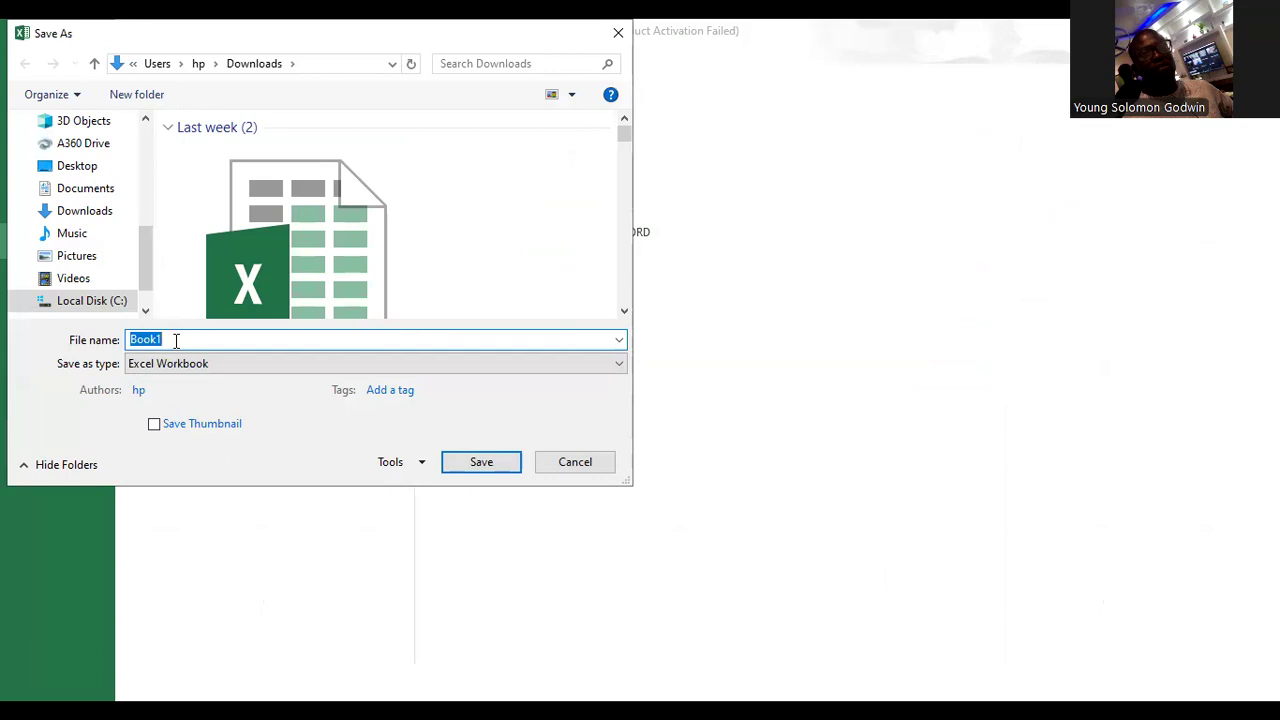
Rename the workbook to the trainee's full name followed by ' - 1' and save it.
{"action": "key", "text": "BackSpace"}
{"action": "type", "text": "YOUNG SOLOMON"}
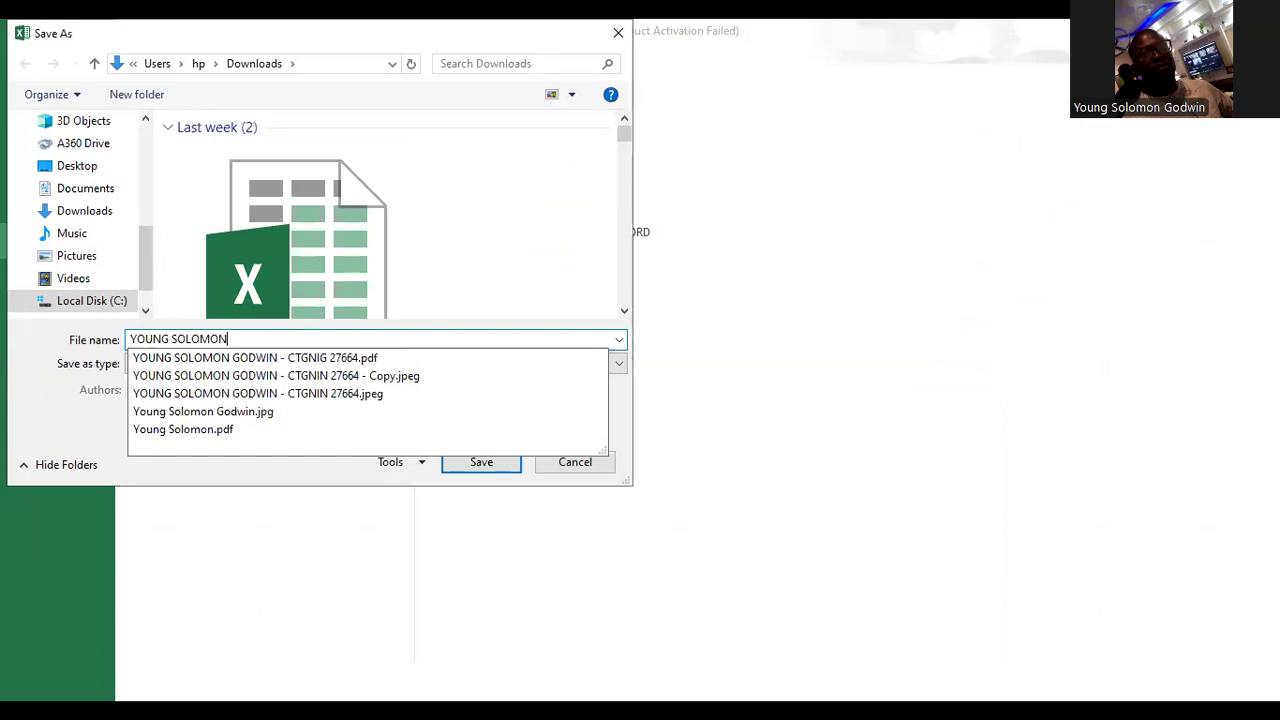
{"action": "type", "text": " GODWIN"}
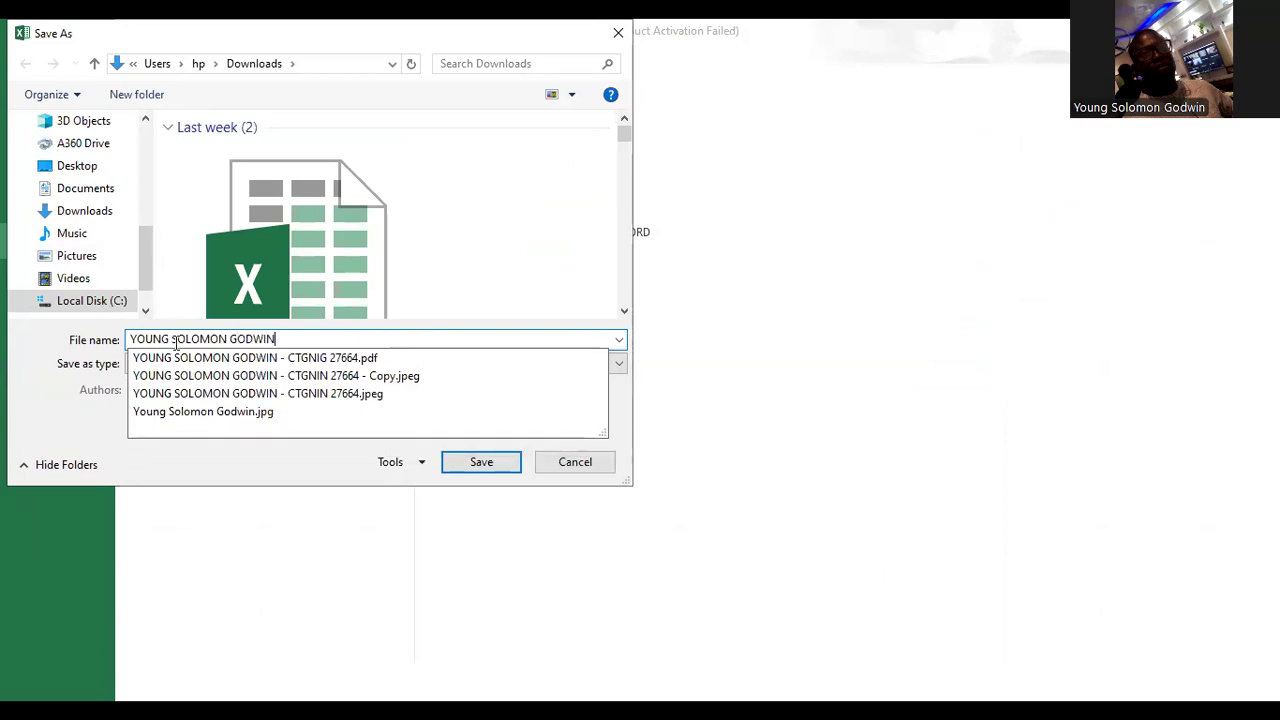
{"action": "type", "text": " - "}
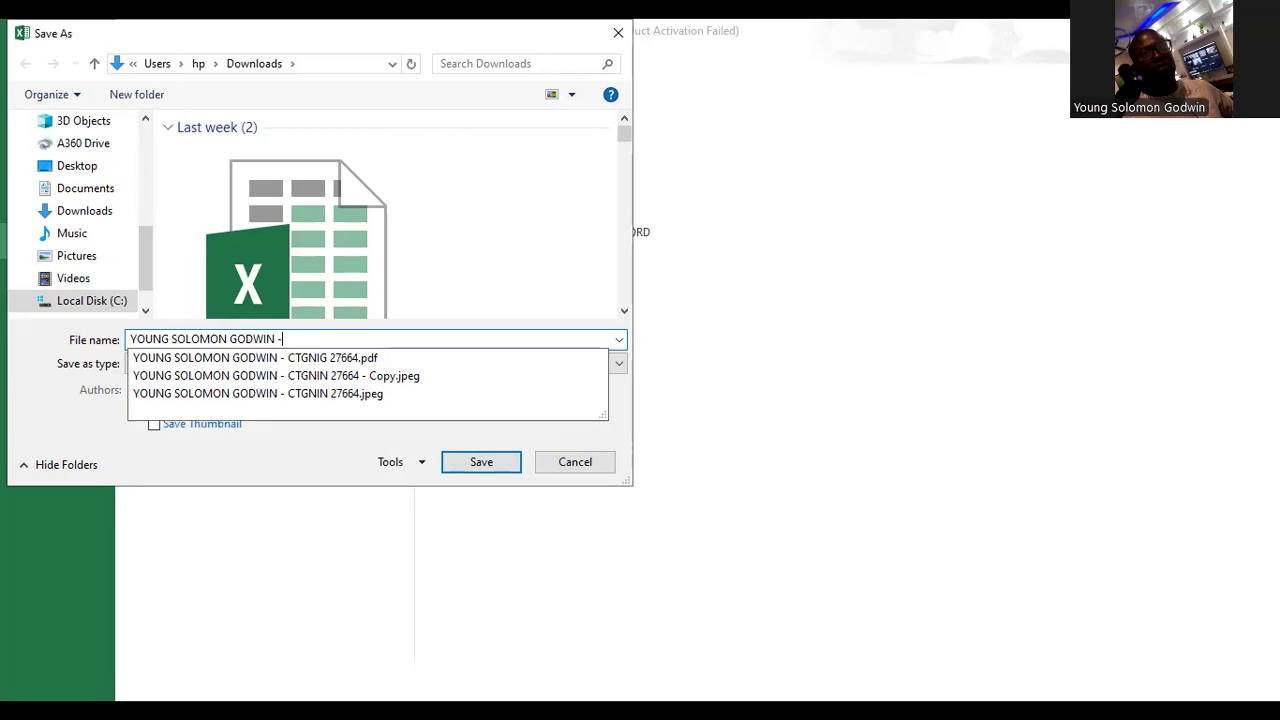
{"action": "type", "text": "1"}
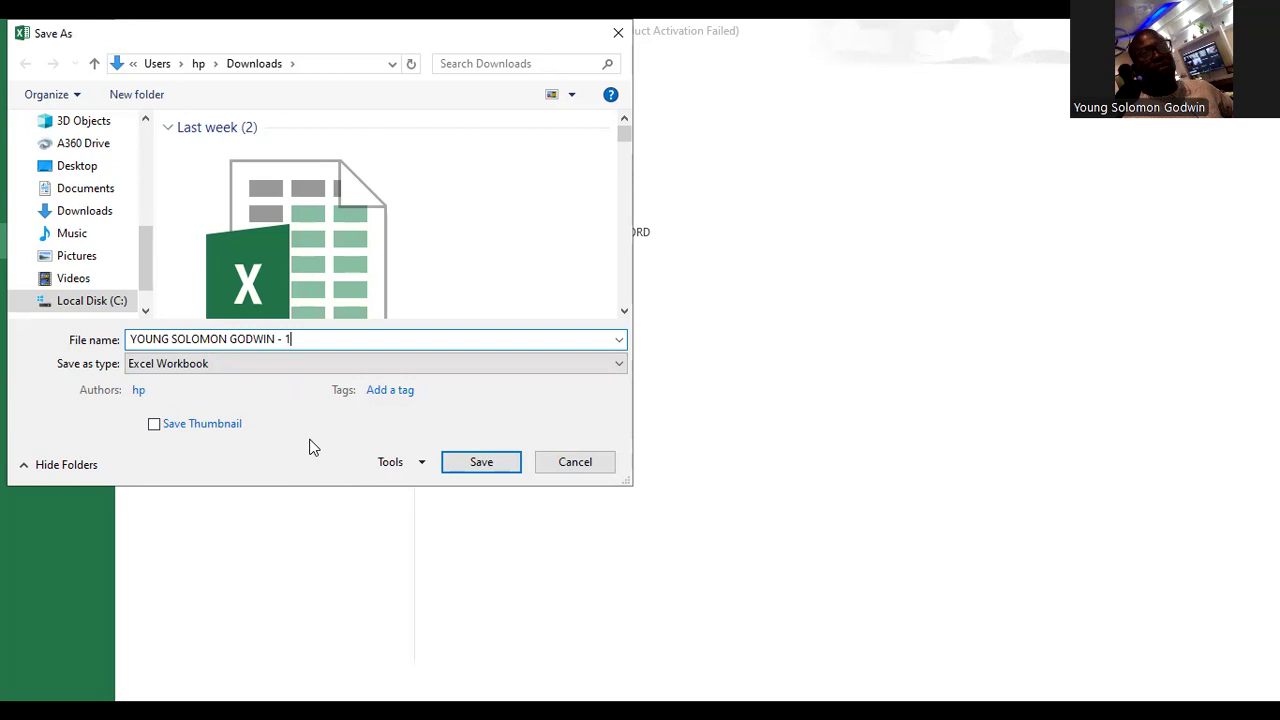
{"action": "left_click", "coordinate": [469, 464]}
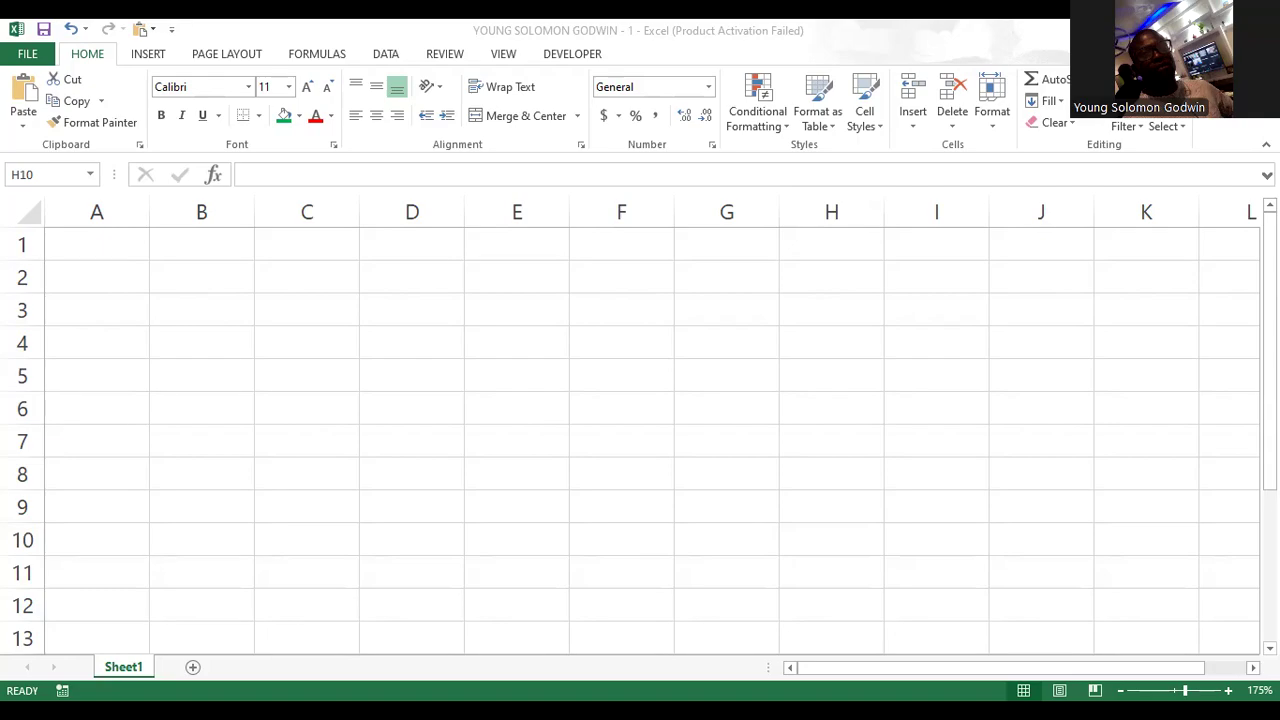
Return to the slideshow and advance to the Section B – Submission slide.
{"action": "key", "text": "alt+Tab"}
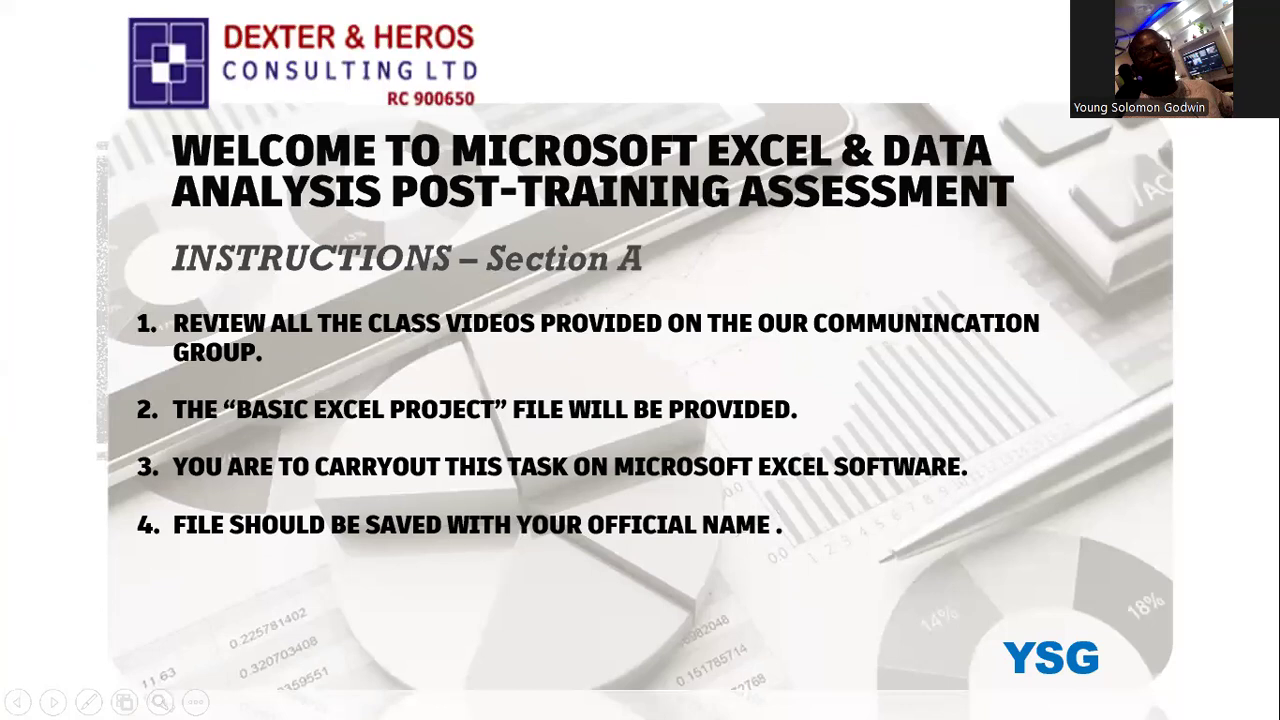
{"action": "key", "text": "Right"}
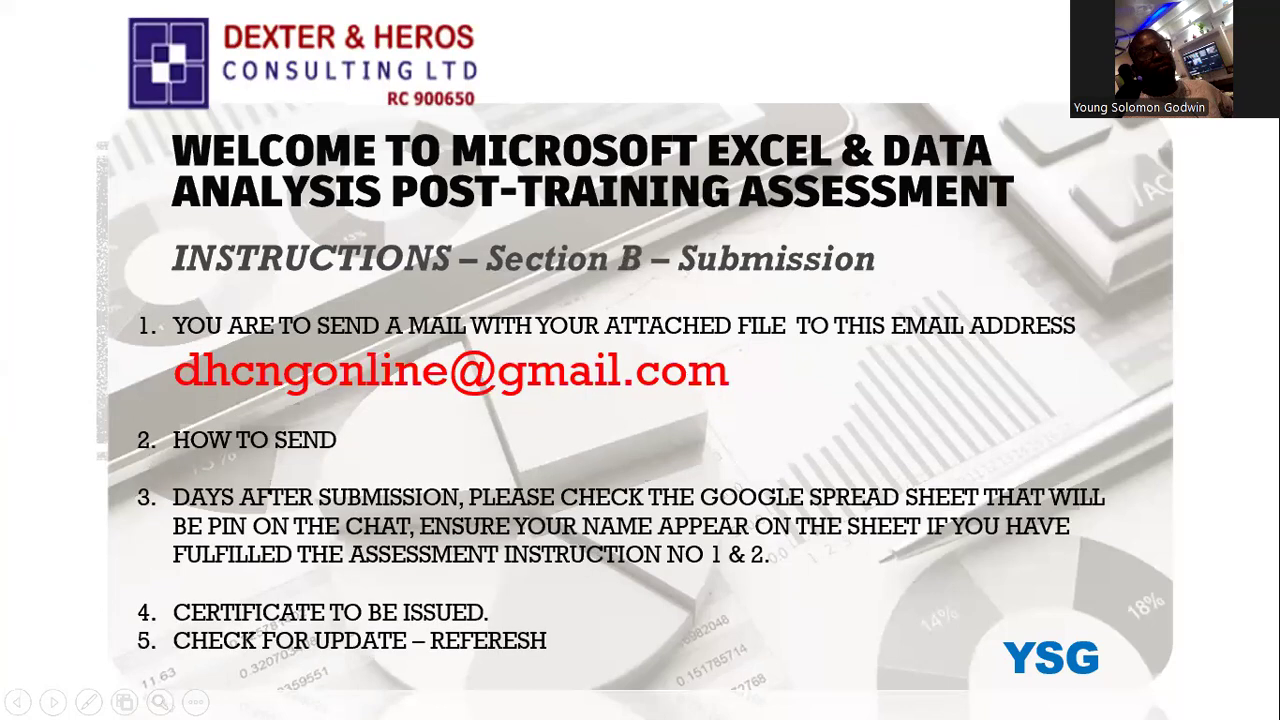
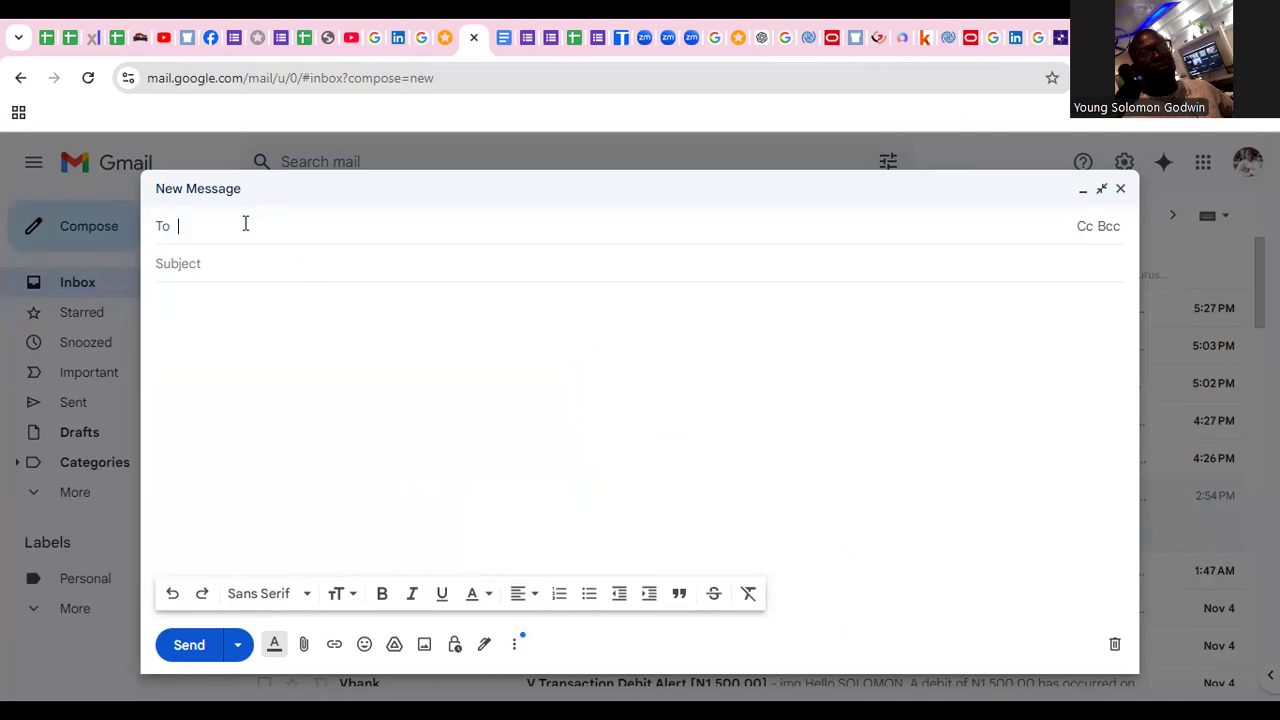
Replace the partly typed text in the To field with the pasted recipient e-mail address.
{"action": "type", "text": "dh"}
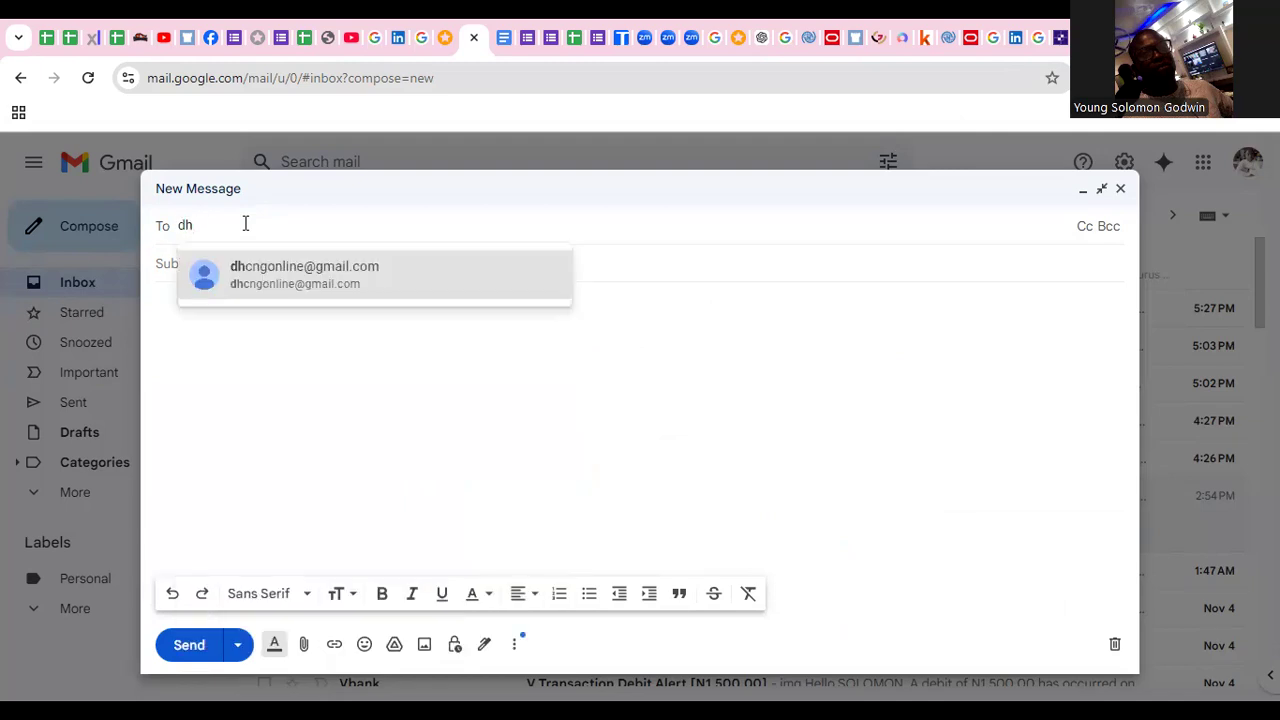
{"action": "key", "text": "BackSpace"}
{"action": "key", "text": "BackSpace"}
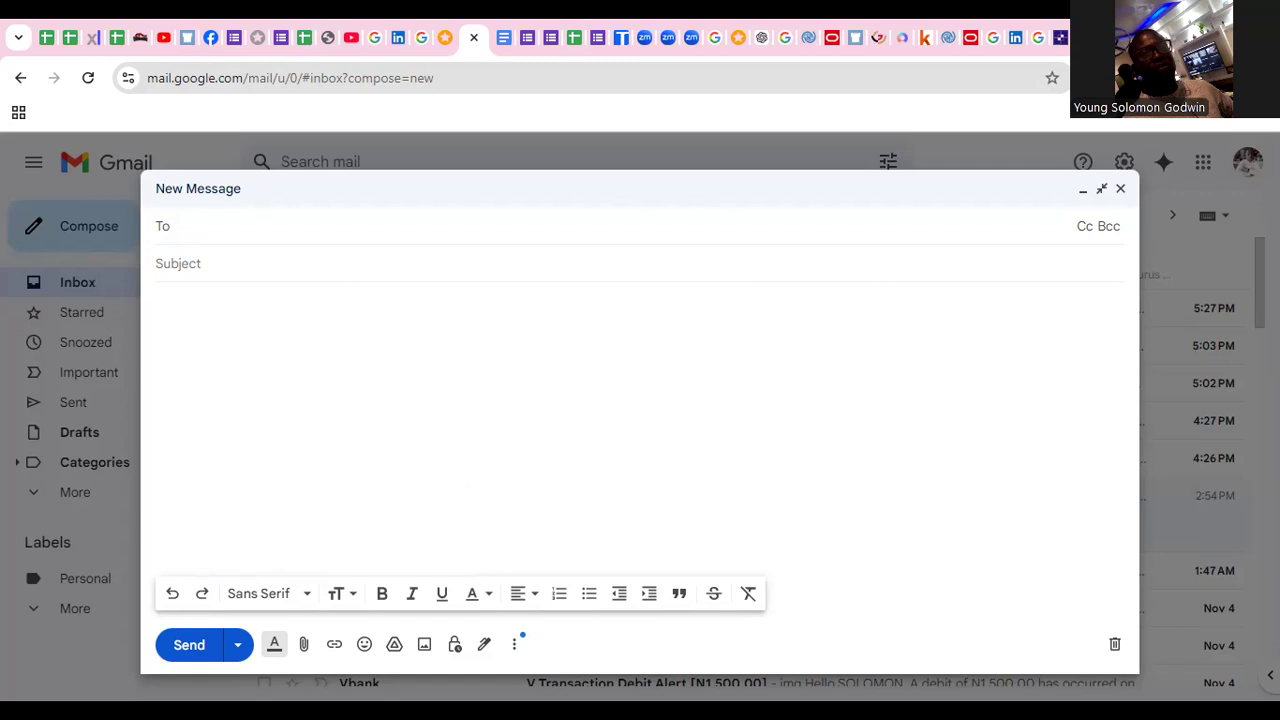
{"action": "right_click", "coordinate": [230, 225]}
{"action": "left_click", "coordinate": [266, 410]}
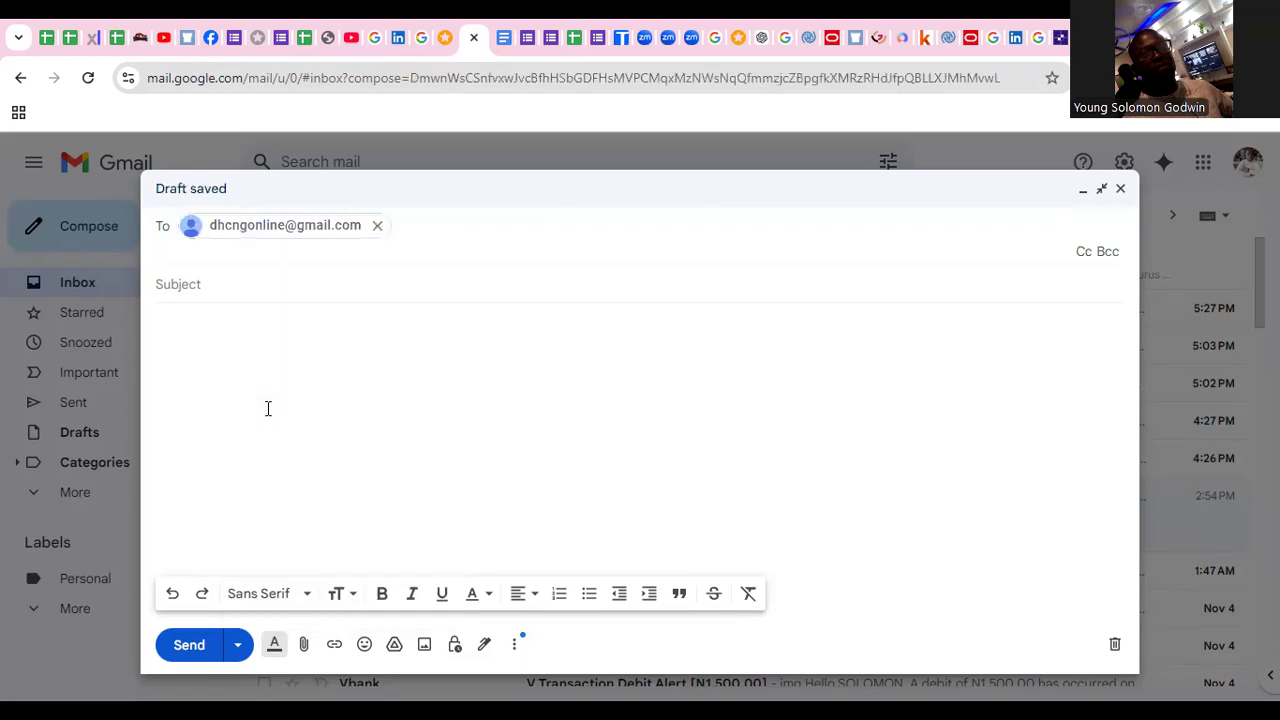
{"action": "left_click", "coordinate": [240, 283]}
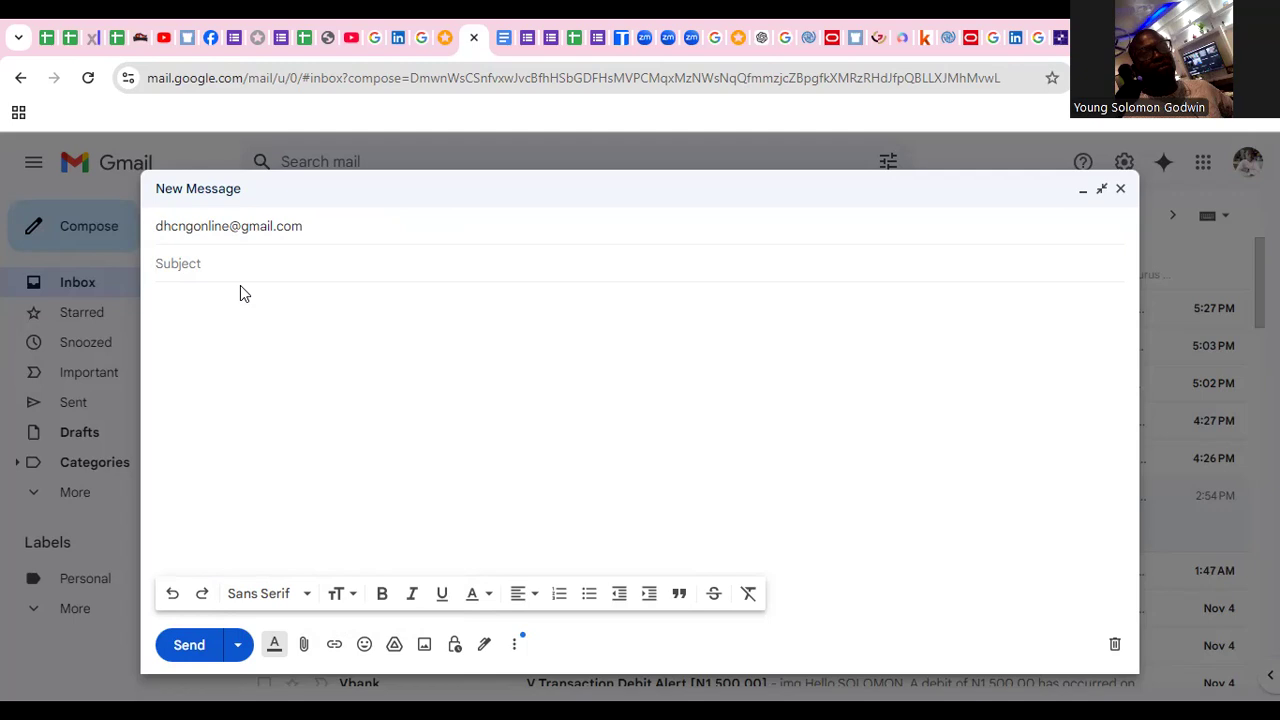
Enter the subject 'EXCEL & DATA ANALYSIS ASSESSMENT', zooming the page in while typing.
{"action": "type", "text": "EXCEL "}
{"action": "type", "text": "&Y"}
{"action": "key", "text": "ctrl+plus"}
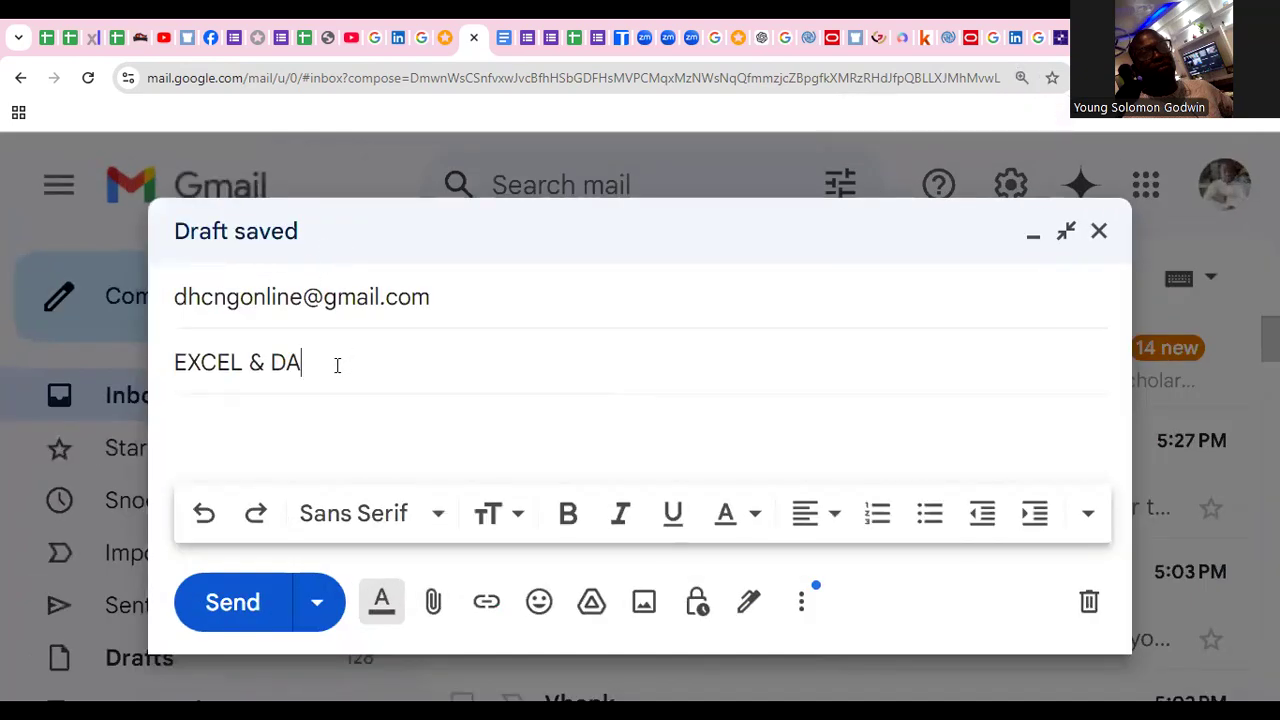
{"action": "type", "text": "Ta"}
{"action": "key", "text": "BackSpace"}
{"action": "type", "text": "A ANAL"}
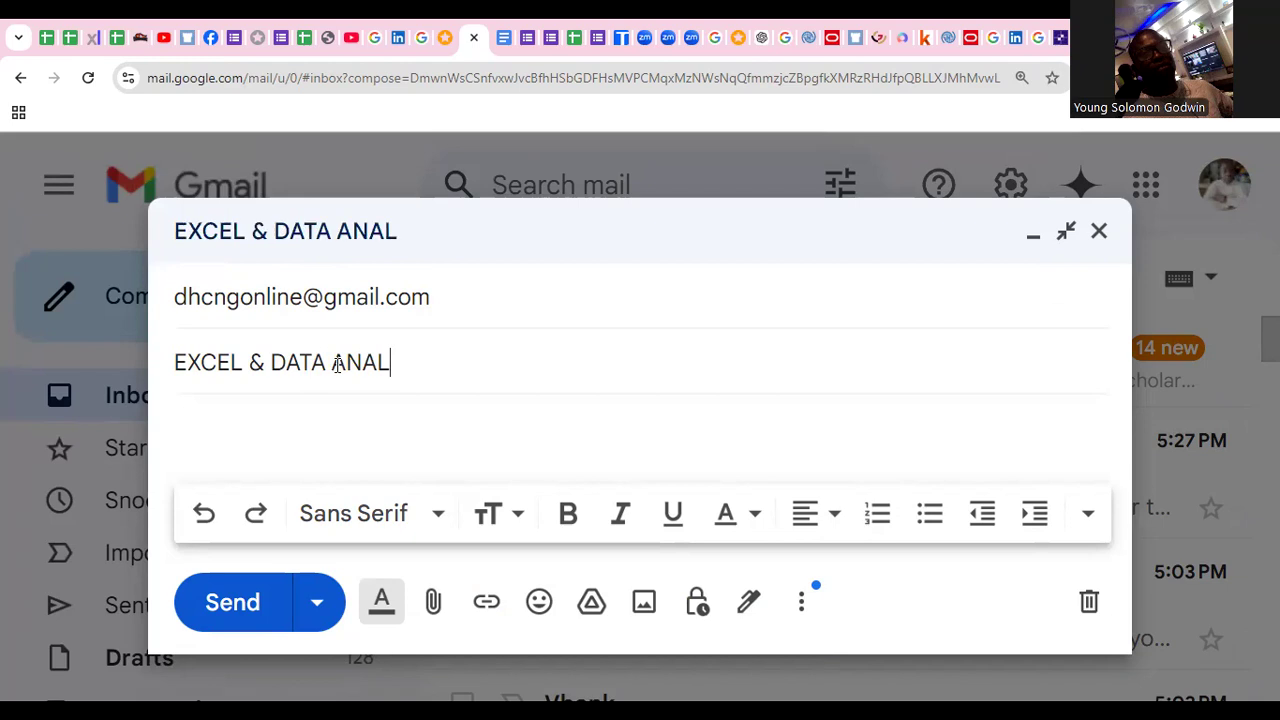
{"action": "type", "text": "YSIS ASSE"}
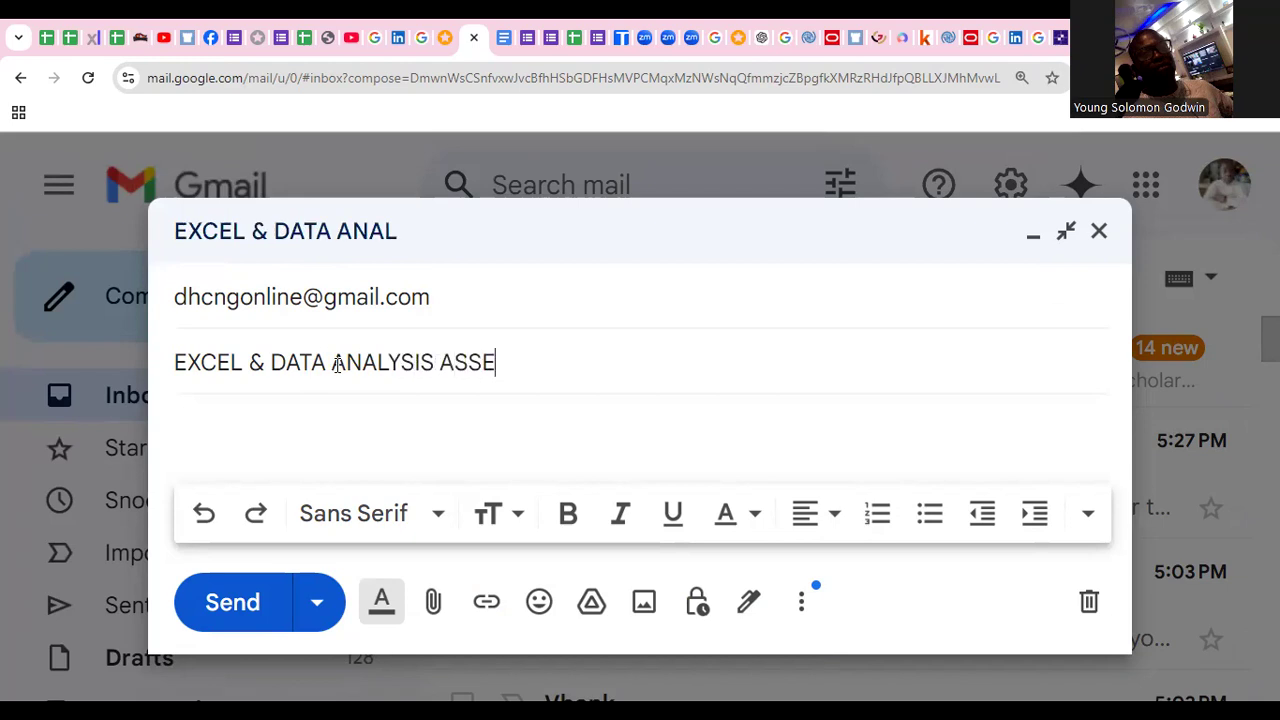
{"action": "type", "text": "SSMENT"}
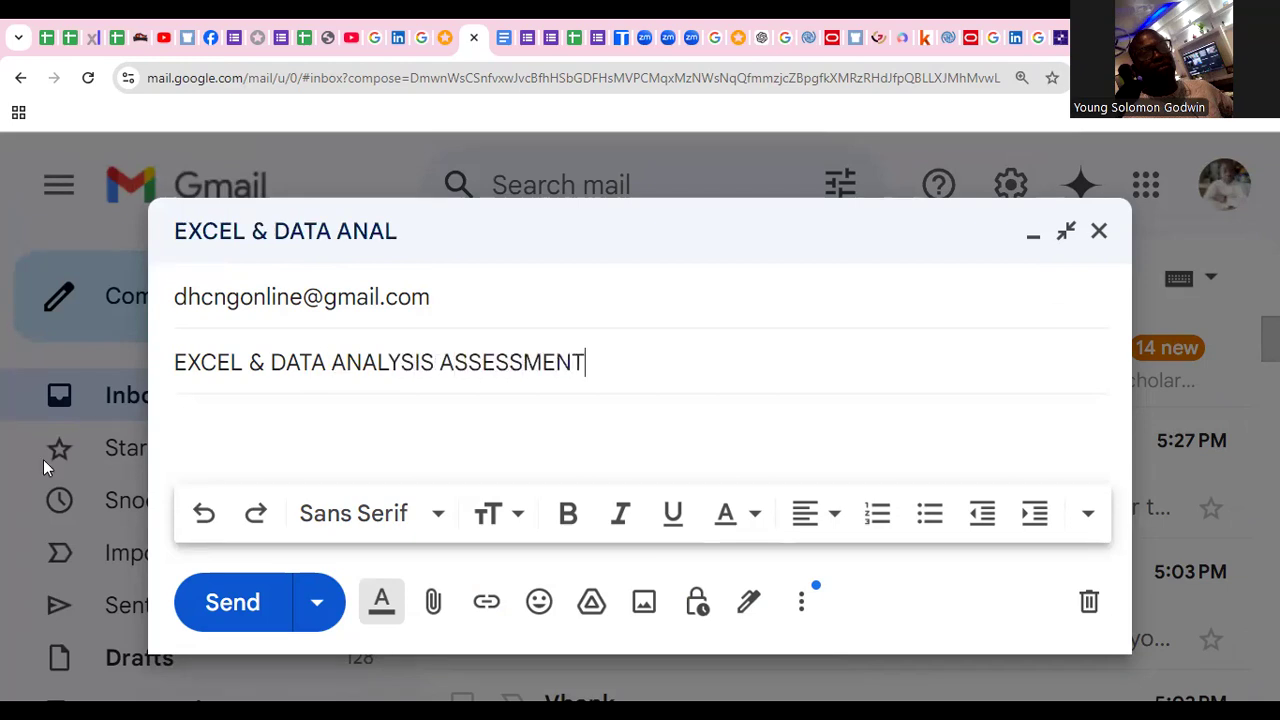
{"action": "left_click", "coordinate": [228, 429]}
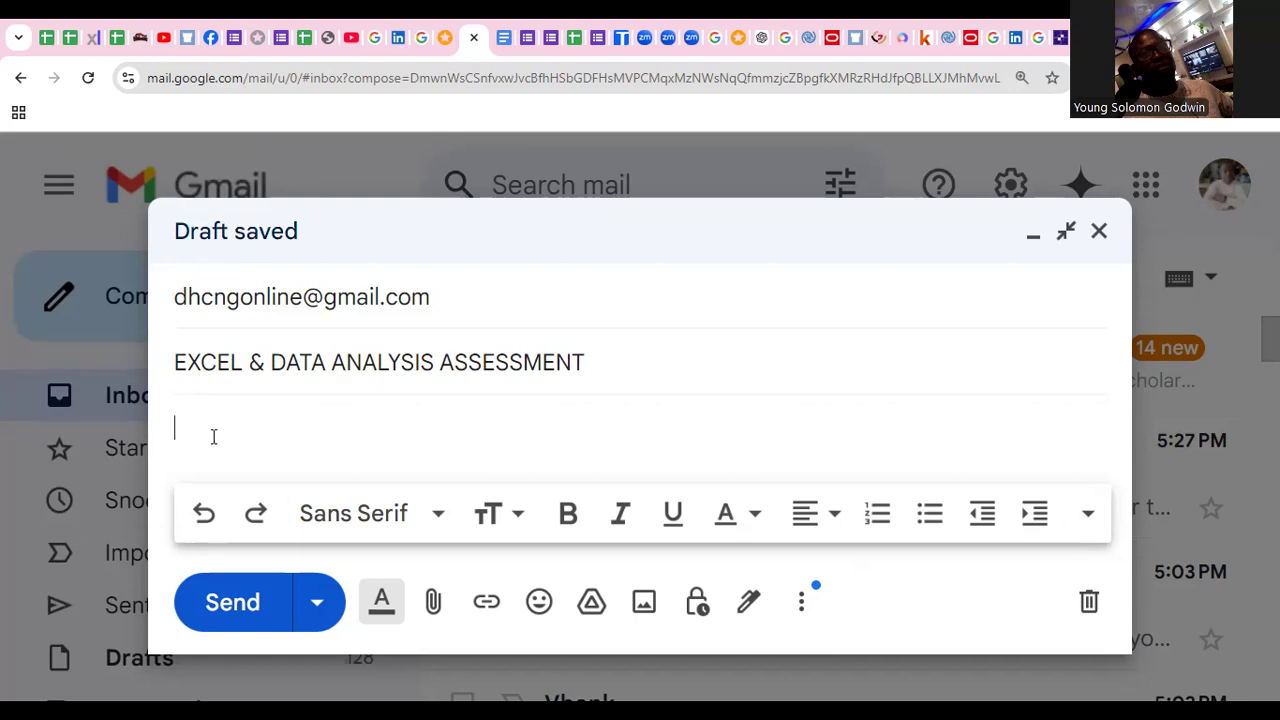
Write 'Dear,' and 'Please find attached the assessment for Excel & Data Analysis.' plus a certificate-request line.
{"action": "type", "text": "Dear"}
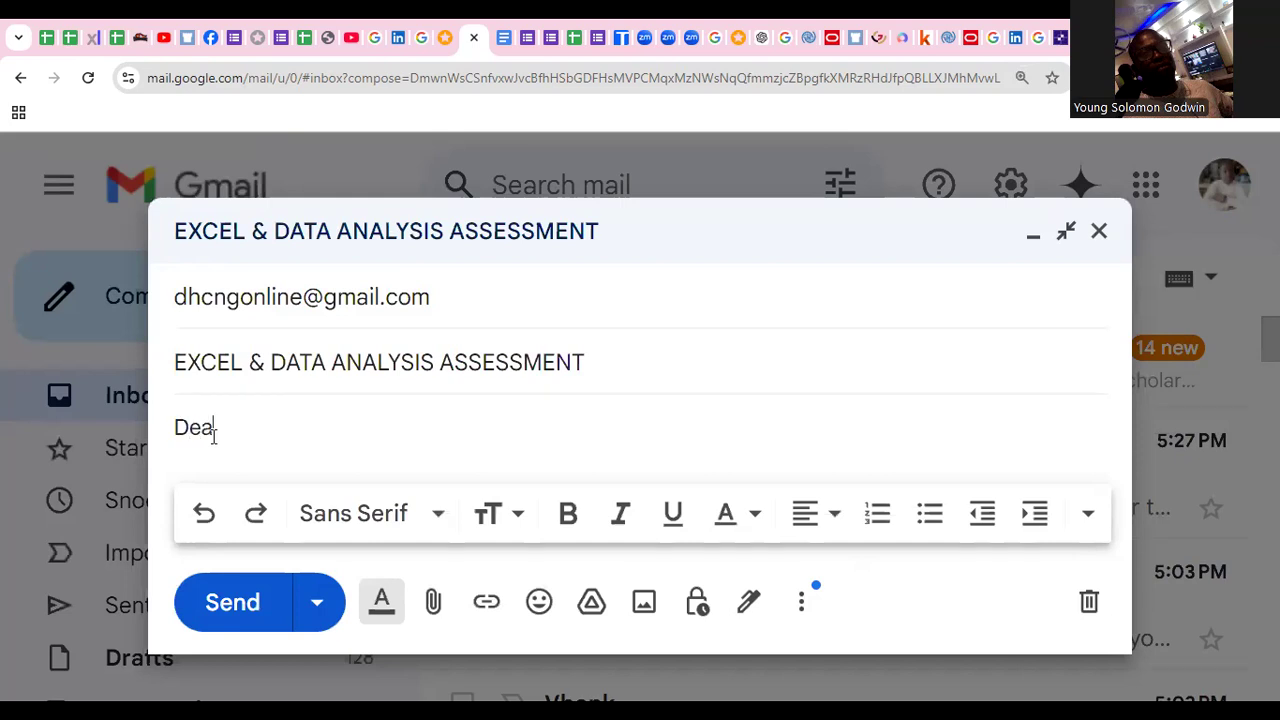
{"action": "type", "text": ","}
{"action": "key", "text": "Return"}
{"action": "type", "text": "Pl"}
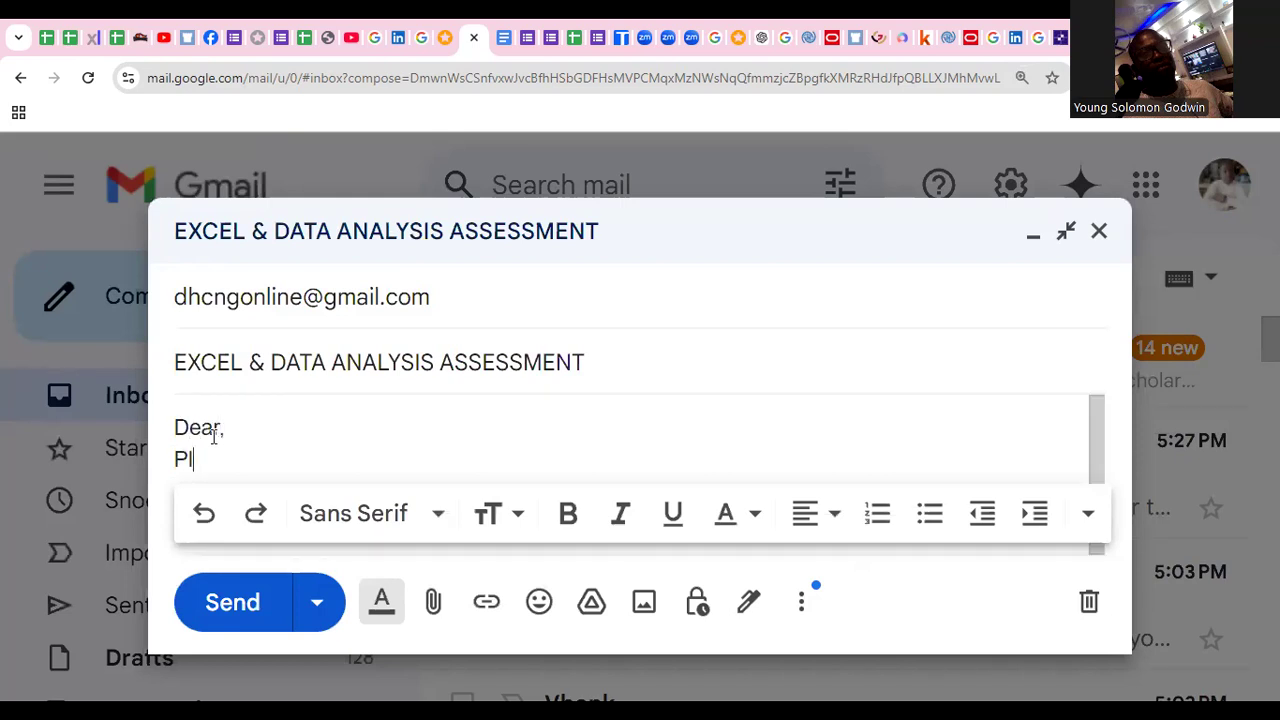
{"action": "type", "text": "ease find attac"}
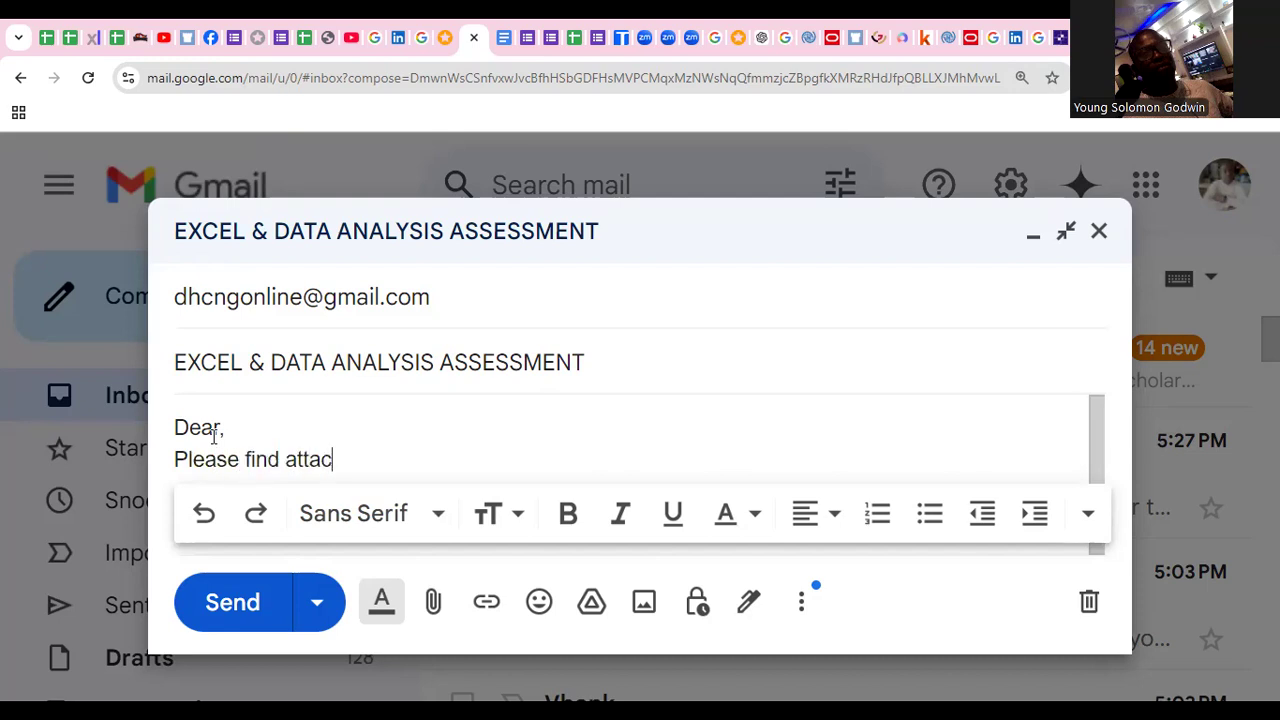
{"action": "type", "text": "hed the assessm"}
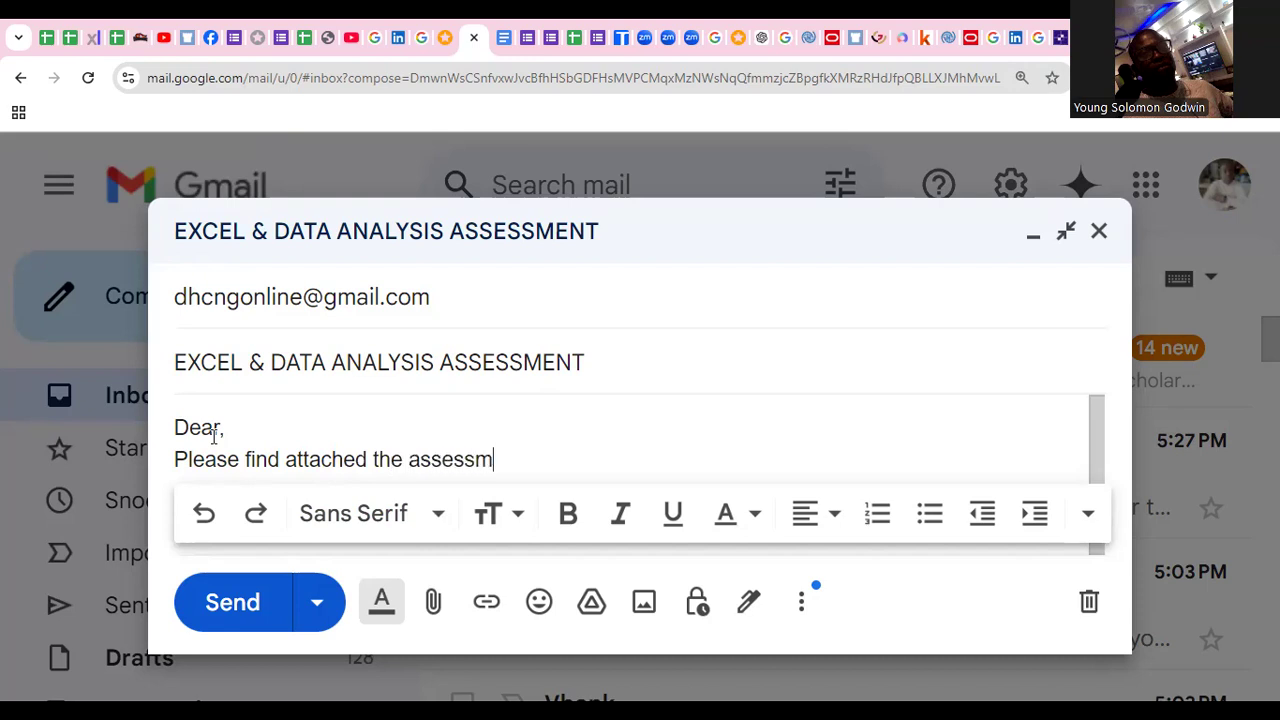
{"action": "type", "text": "ent for Excel "}
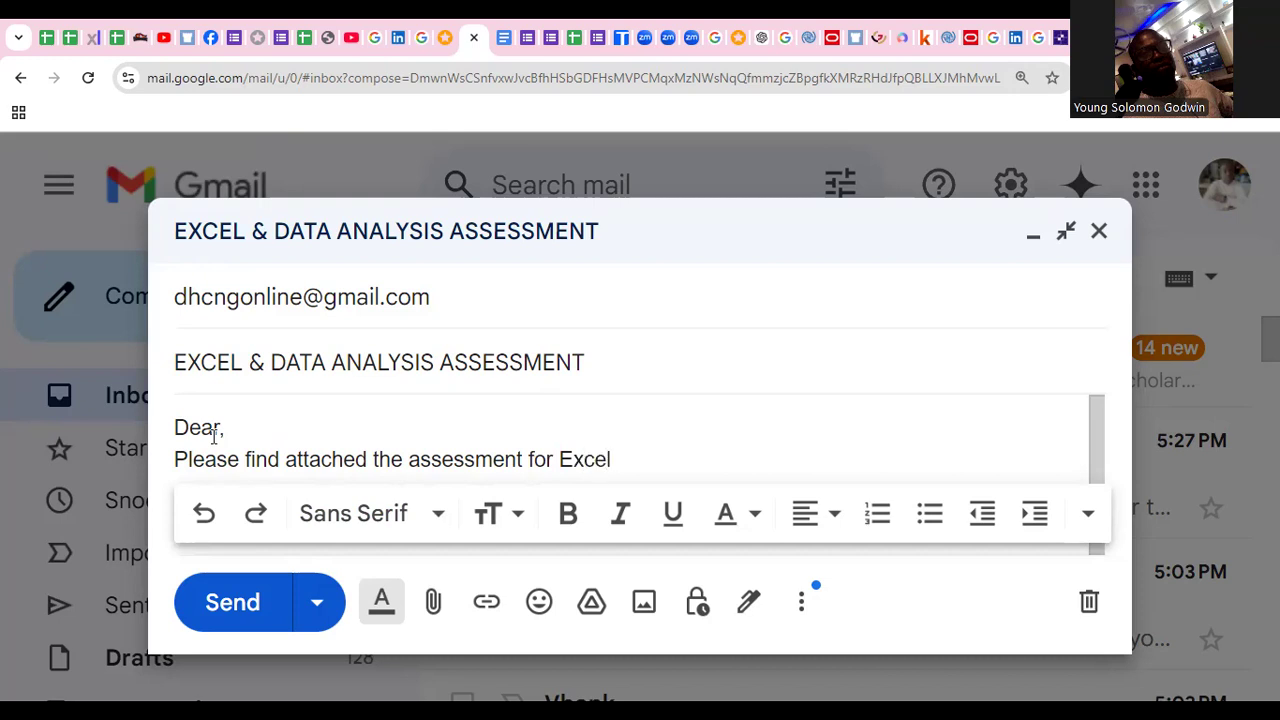
{"action": "type", "text": "& Data Anal"}
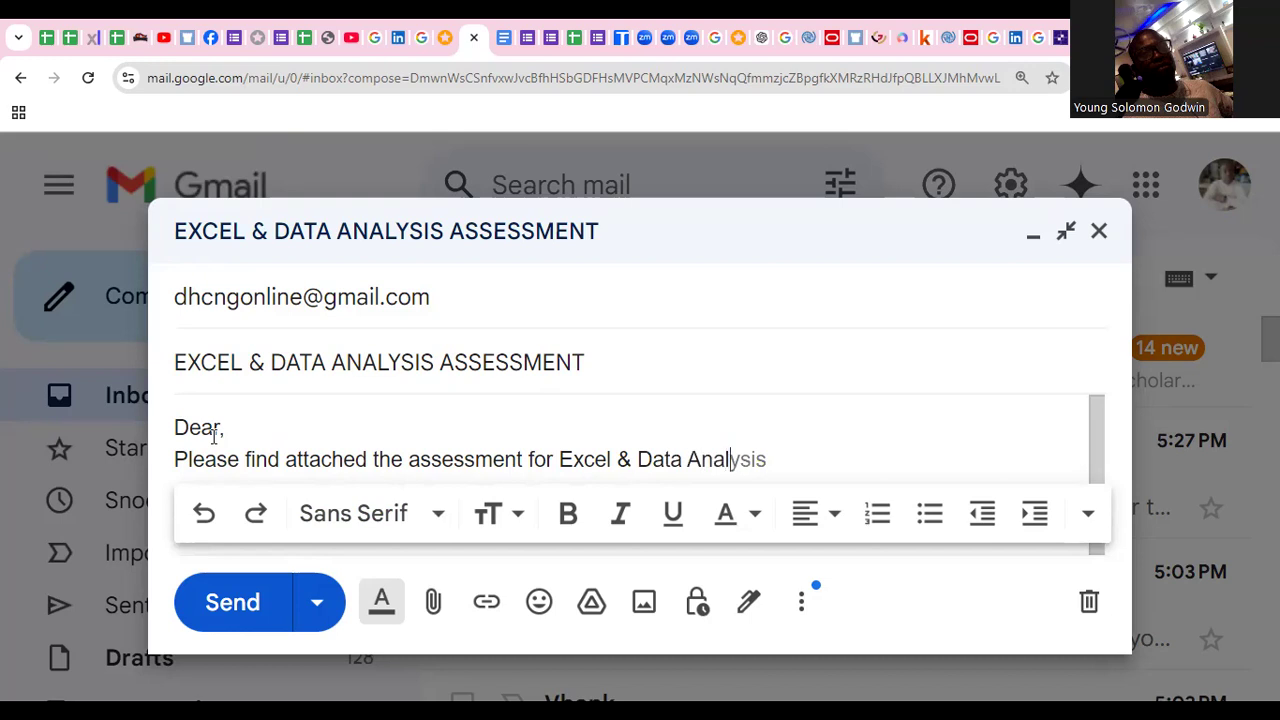
{"action": "type", "text": "ysis"}
{"action": "key", "text": "Return"}
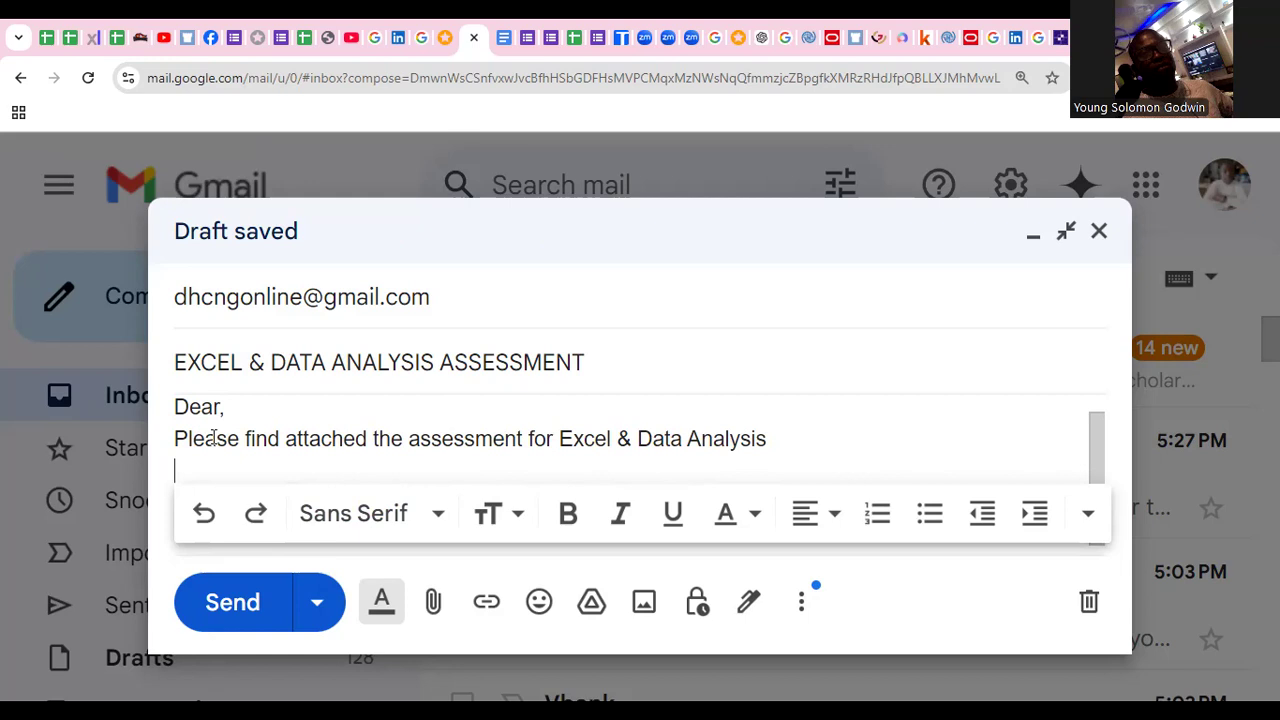
{"action": "type", "text": ". Ki"}
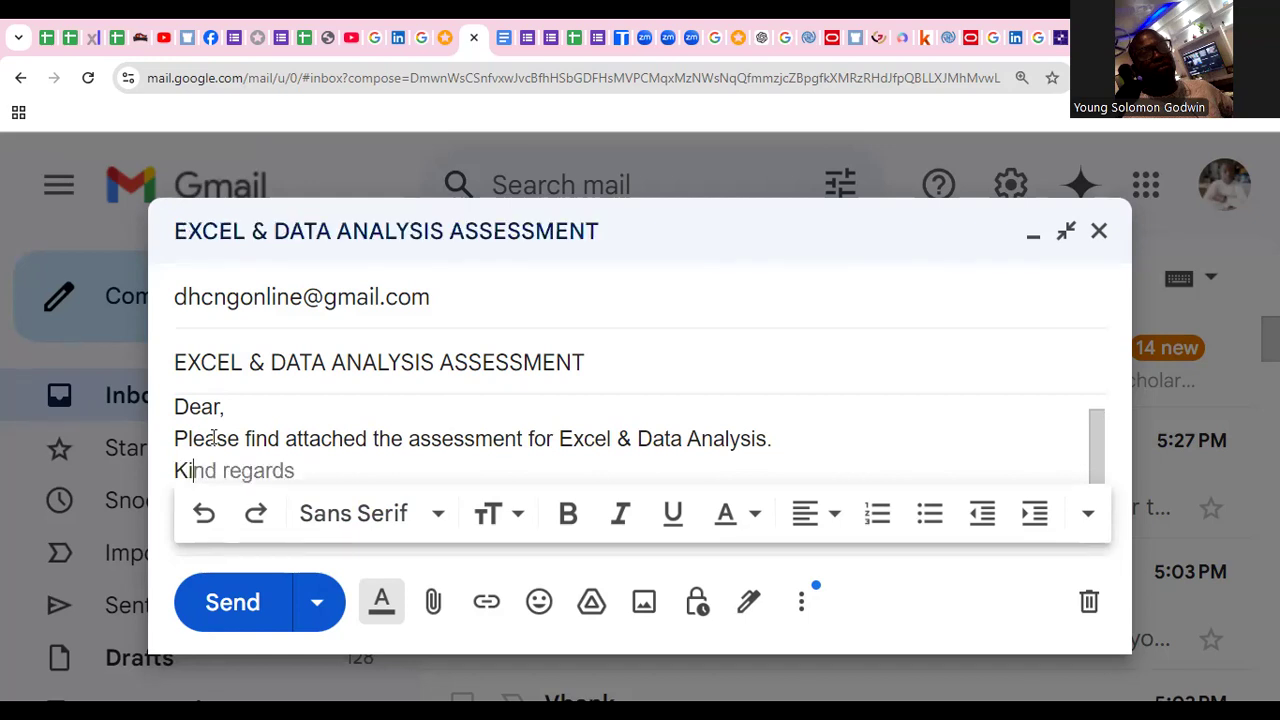
{"action": "type", "text": "ndly p"}
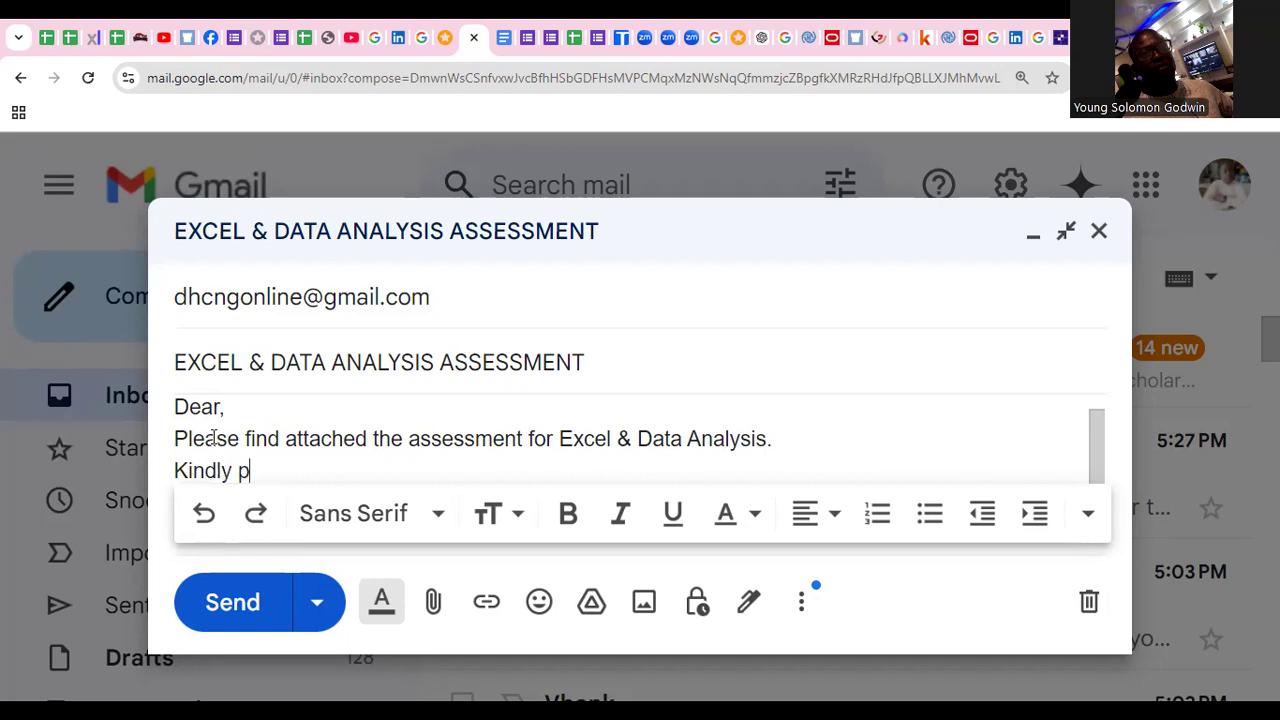
{"action": "type", "text": "rocess Excel"}
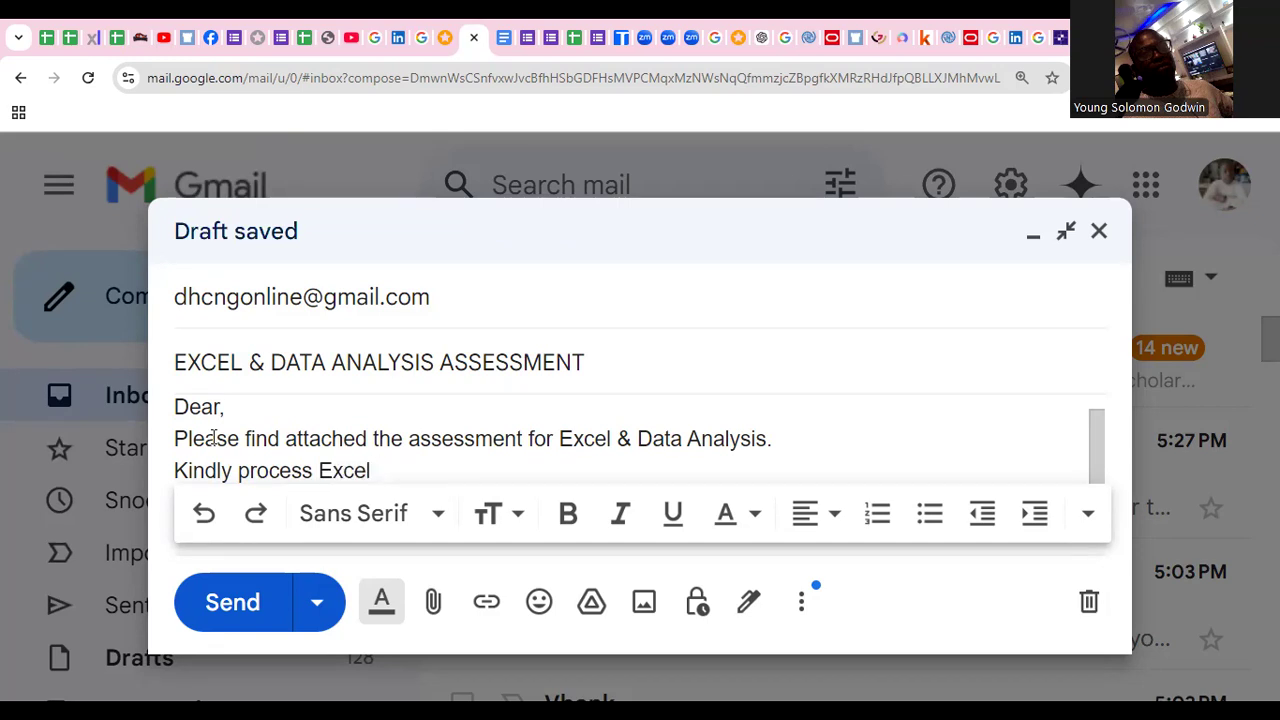
{"action": "type", "text": " & Data ana"}
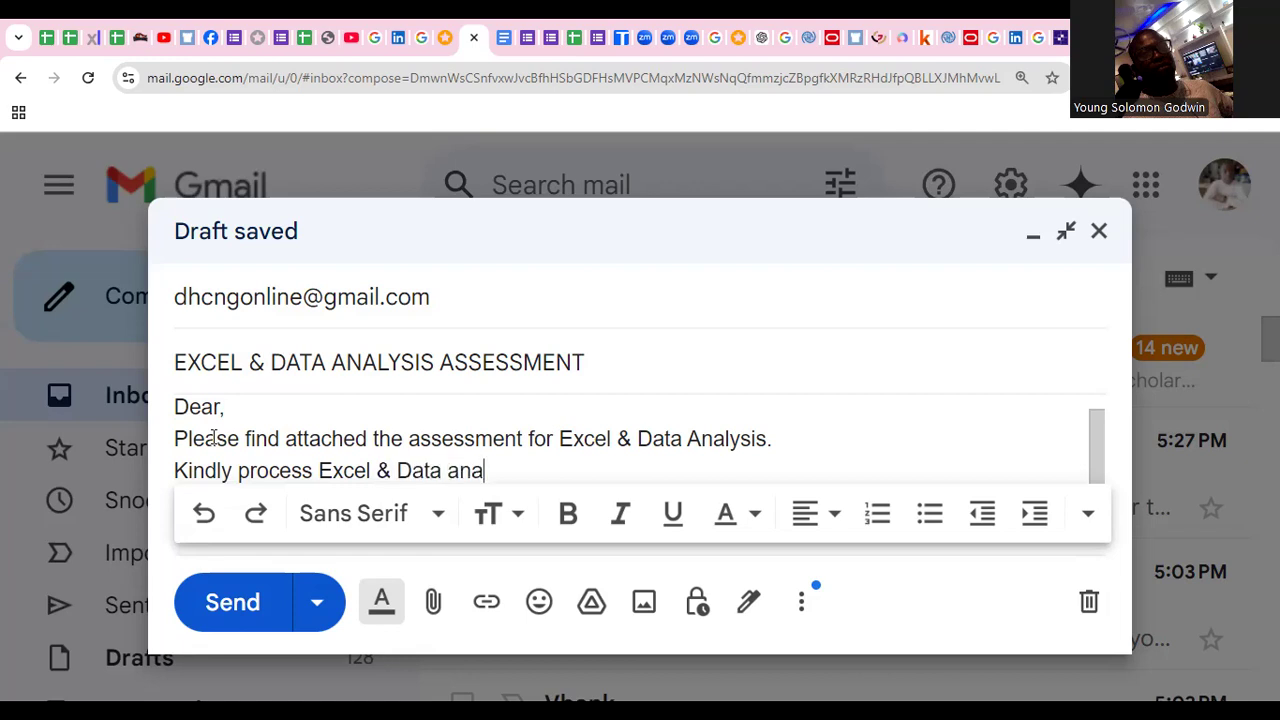
{"action": "type", "text": "lysis "}
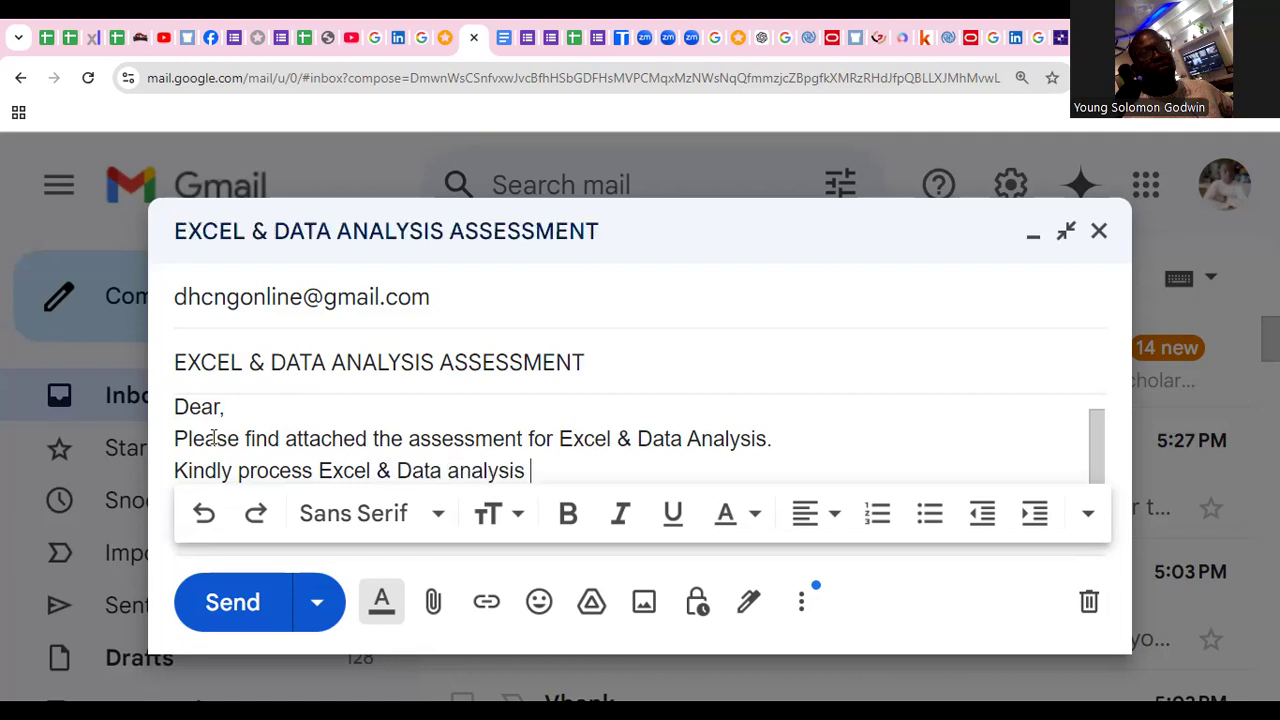
{"action": "type", "text": "certificate,"}
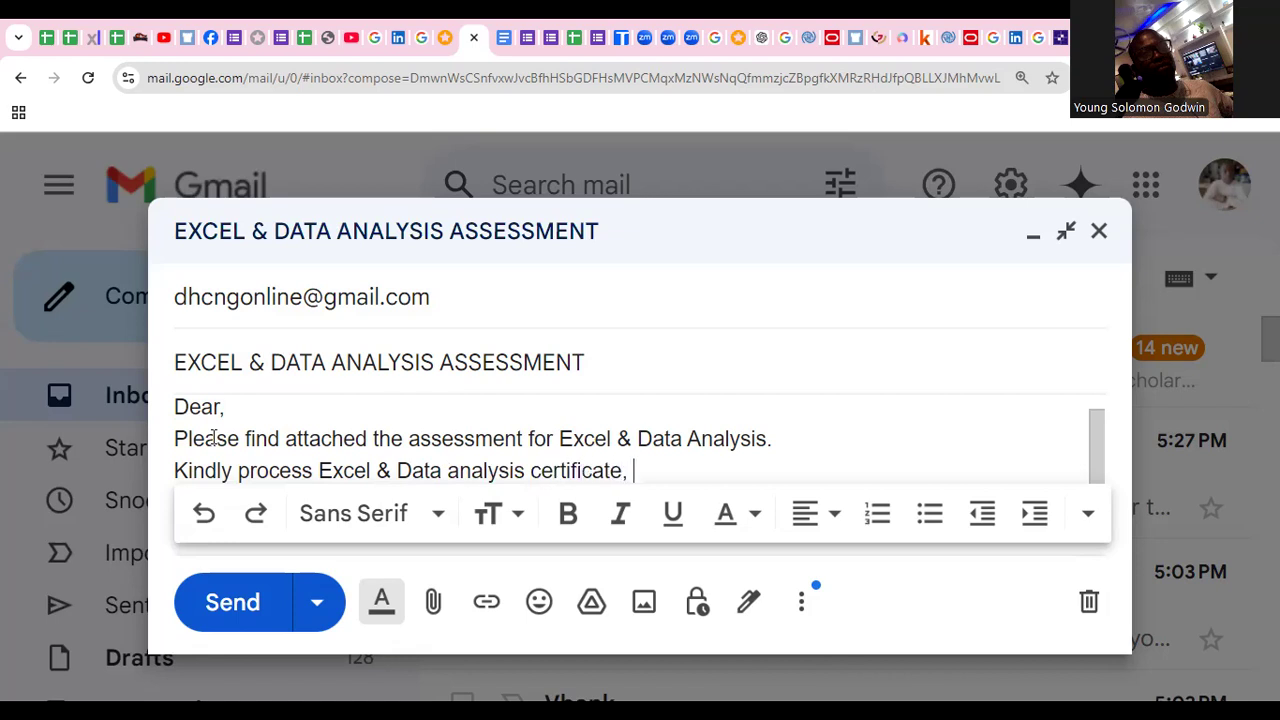
{"action": "key", "text": "BackSpace"}
{"action": "key", "text": "BackSpace"}
Retype the request ending as 'Excel & Data analysis certificate.', then delete '& Data analysis'.
{"action": "type", "text": "."}
{"action": "key", "text": "BackSpace"}
{"action": "key", "text": "BackSpace"}
{"action": "key", "text": "BackSpace"}
{"action": "key", "text": "BackSpace"}
{"action": "key", "text": "BackSpace"}
{"action": "key", "text": "BackSpace"}
{"action": "key", "text": "BackSpace"}
{"action": "key", "text": "BackSpace"}
{"action": "key", "text": "BackSpace"}
{"action": "key", "text": "BackSpace"}
{"action": "key", "text": "BackSpace"}
{"action": "key", "text": "BackSpace"}
{"action": "key", "text": "BackSpace"}
{"action": "key", "text": "BackSpace"}
{"action": "key", "text": "BackSpace"}
{"action": "key", "text": "BackSpace"}
{"action": "key", "text": "BackSpace"}
{"action": "key", "text": "BackSpace"}
{"action": "key", "text": "BackSpace"}
{"action": "key", "text": "BackSpace"}
{"action": "key", "text": "BackSpace"}
{"action": "key", "text": "BackSpace"}
{"action": "key", "text": "BackSpace"}
{"action": "key", "text": "BackSpace"}
{"action": "key", "text": "BackSpace"}
{"action": "key", "text": "BackSpace"}
{"action": "key", "text": "BackSpace"}
{"action": "key", "text": "BackSpace"}
{"action": "key", "text": "BackSpace"}
{"action": "key", "text": "BackSpace"}
{"action": "key", "text": "BackSpace"}
{"action": "key", "text": "BackSpace"}
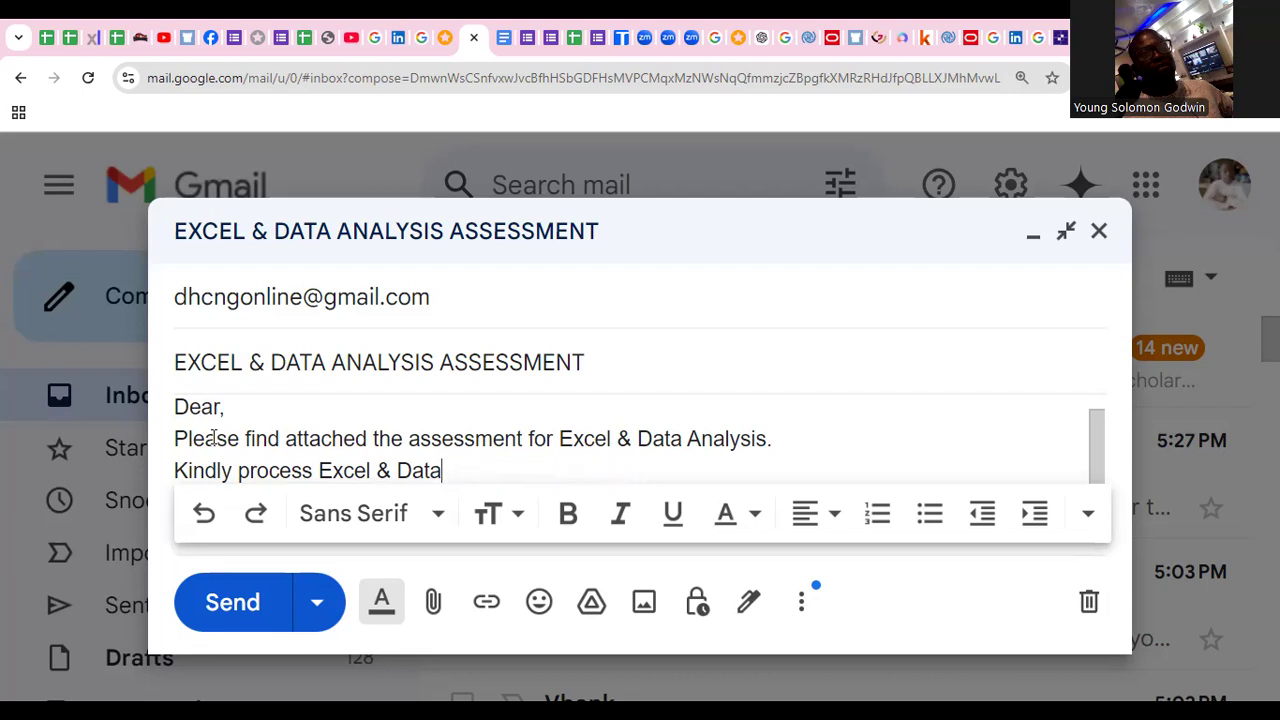
{"action": "key", "text": "BackSpace"}
{"action": "key", "text": "BackSpace"}
{"action": "key", "text": "BackSpace"}
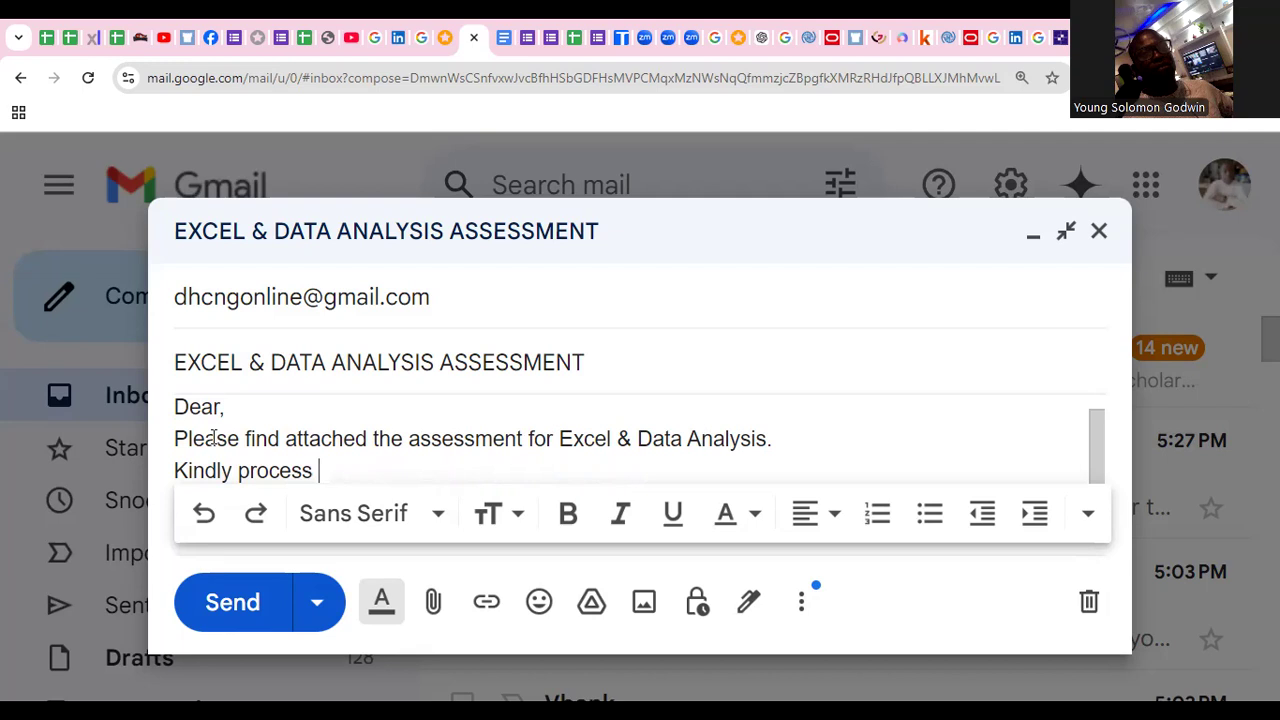
{"action": "type", "text": "E"}
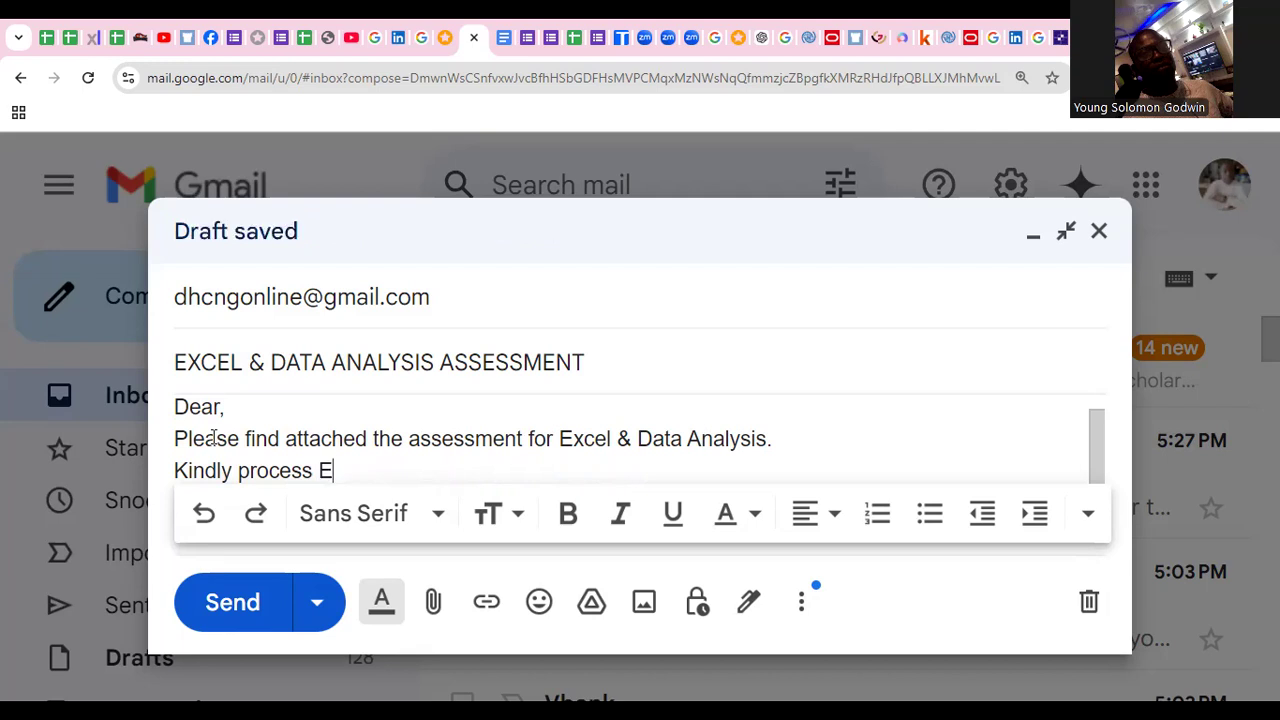
{"action": "key", "text": "BackSpace"}
{"action": "type", "text": "Excel & Data analysis certi"}
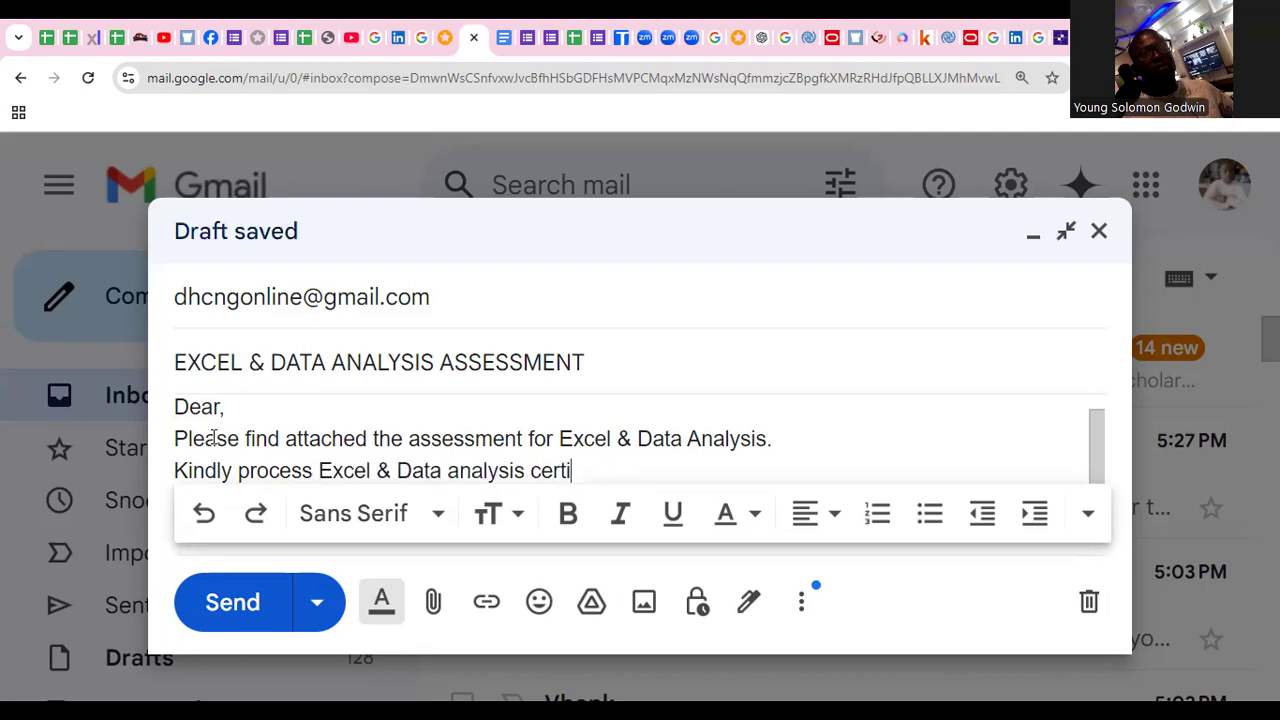
{"action": "type", "text": "ficate."}
{"action": "left_click", "coordinate": [526, 471]}
{"action": "left_click_drag", "start_coordinate": [524, 471], "coordinate": [382, 471]}
{"action": "key", "text": "BackSpace"}
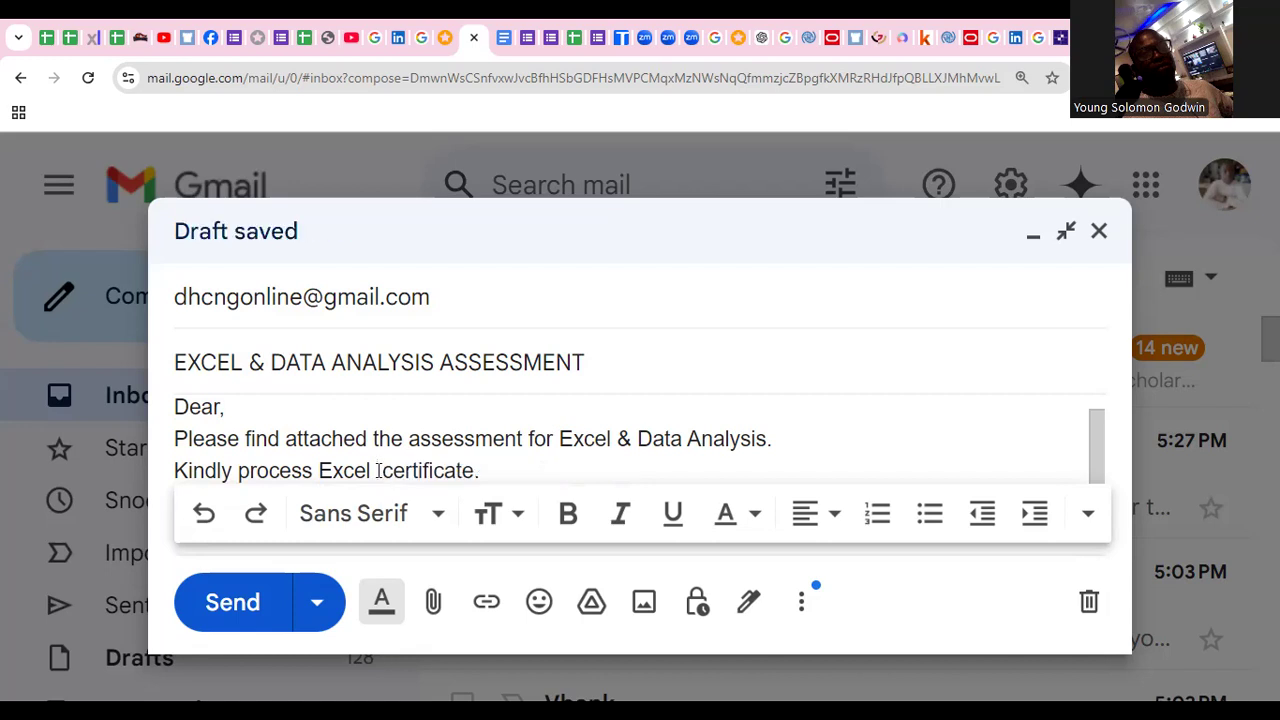
Insert 'Microsoft' before 'Excel' and add 'Only' after 'certificate', removing the extra space.
{"action": "left_click", "coordinate": [319, 470]}
{"action": "type", "text": "Micro"}
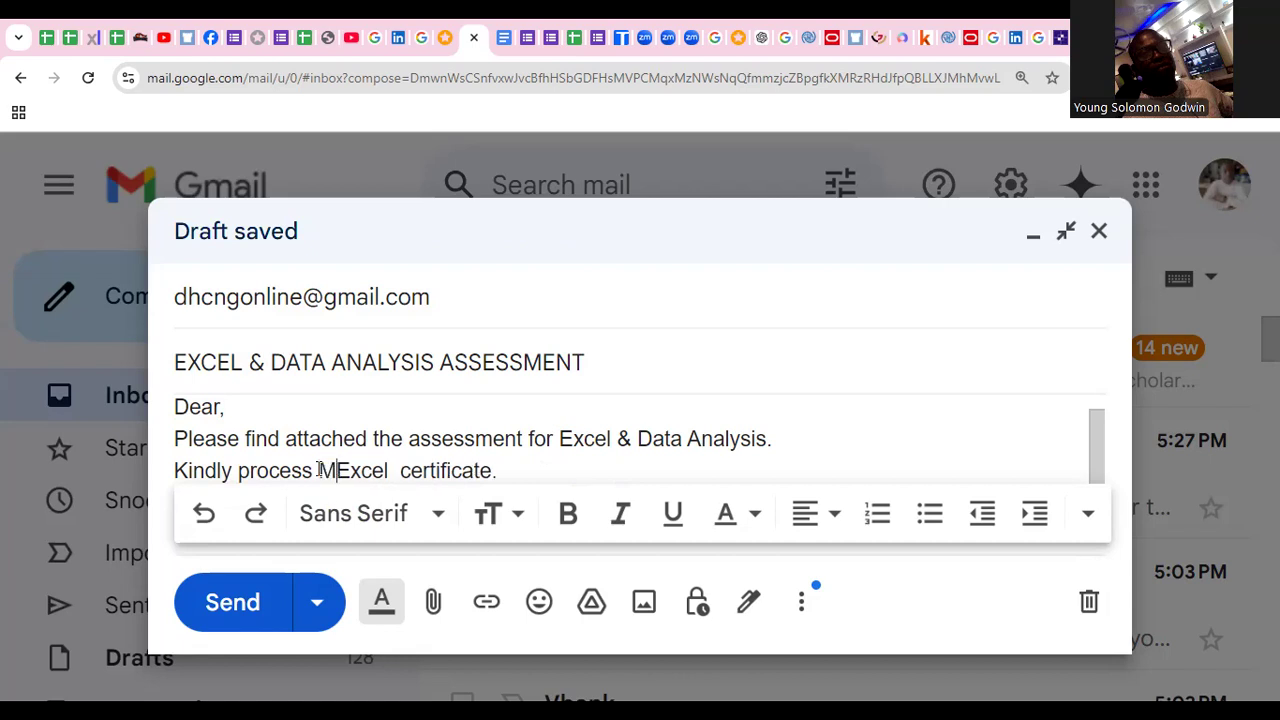
{"action": "type", "text": "s"}
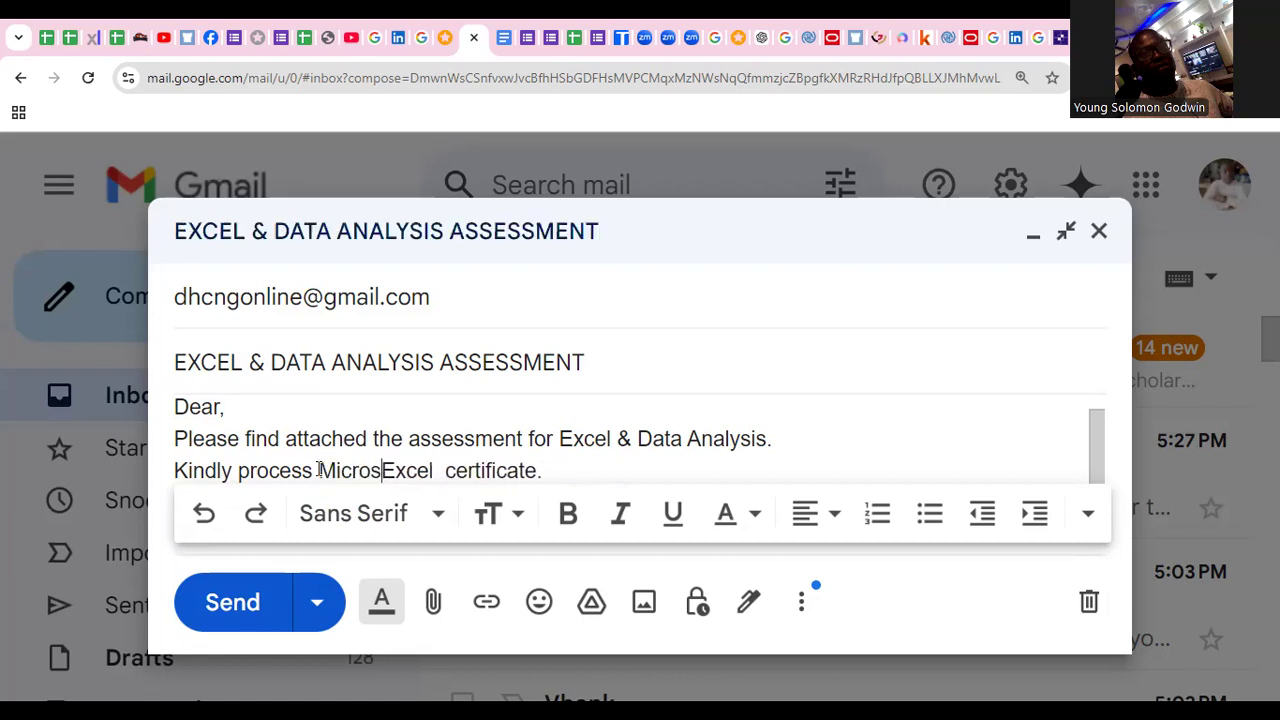
{"action": "type", "text": "oft"}
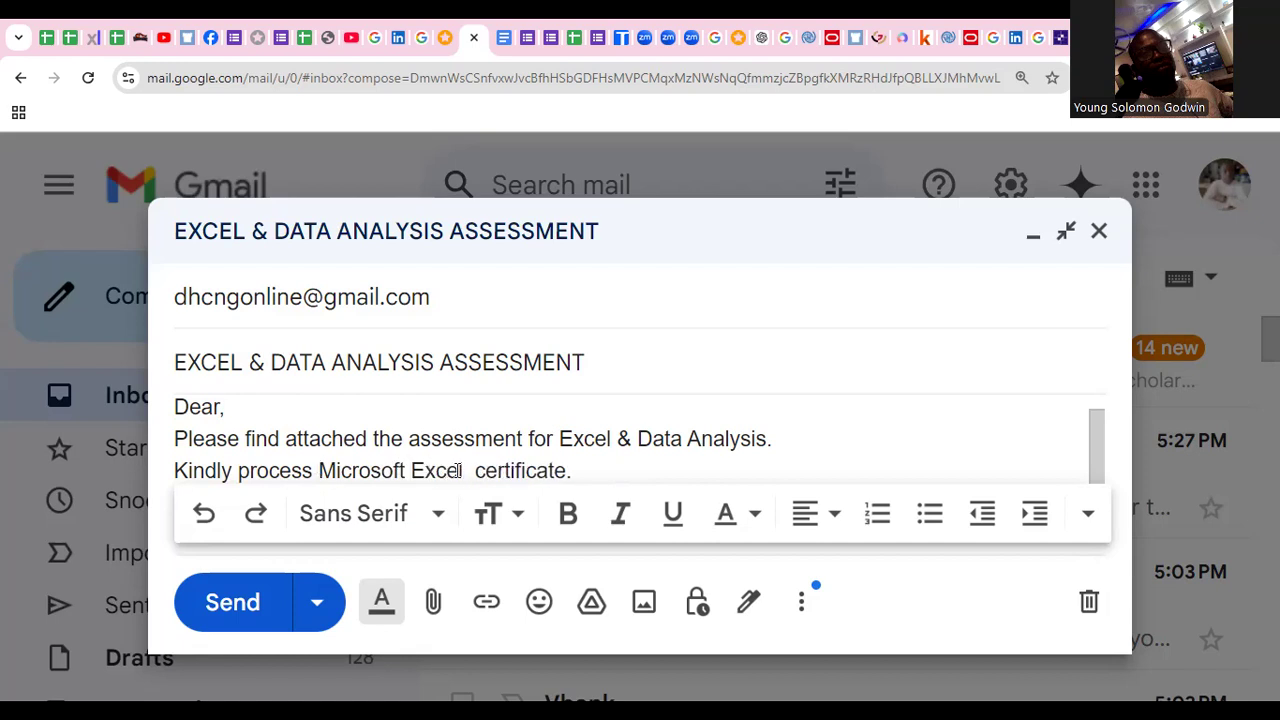
{"action": "left_click", "coordinate": [566, 470]}
{"action": "type", "text": "Only"}
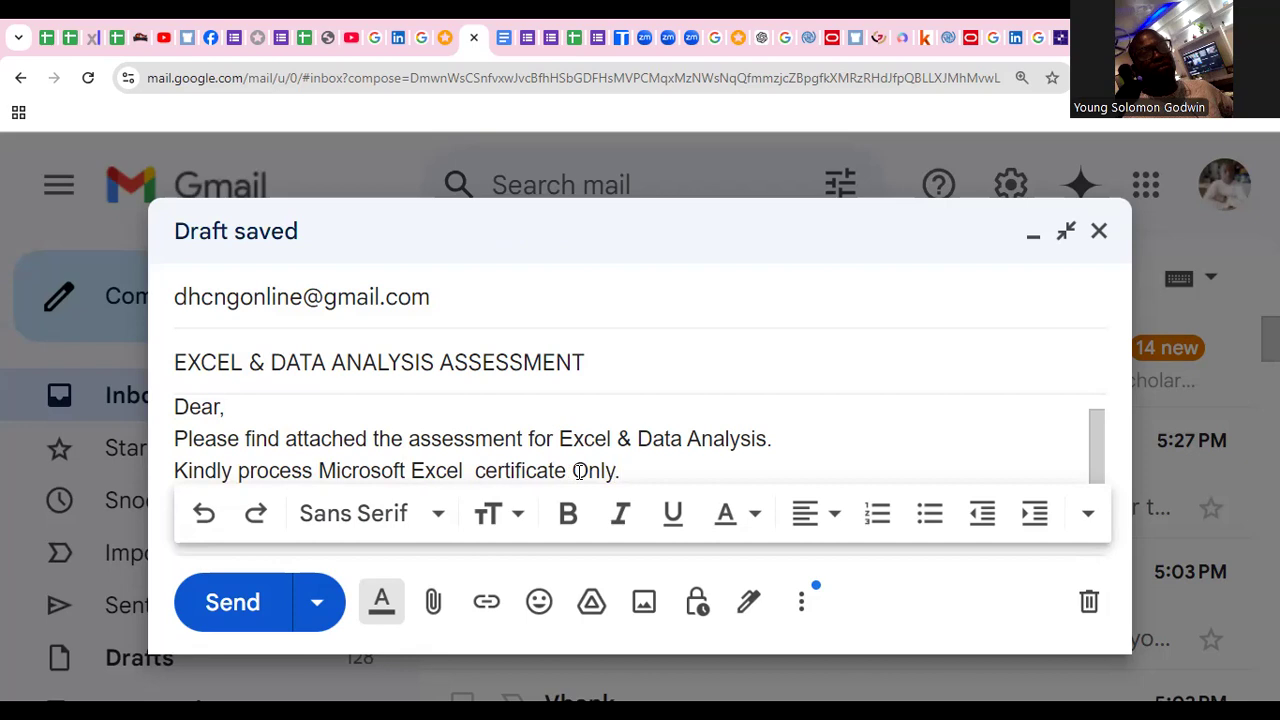
{"action": "left_click", "coordinate": [476, 470]}
{"action": "key", "text": "BackSpace"}
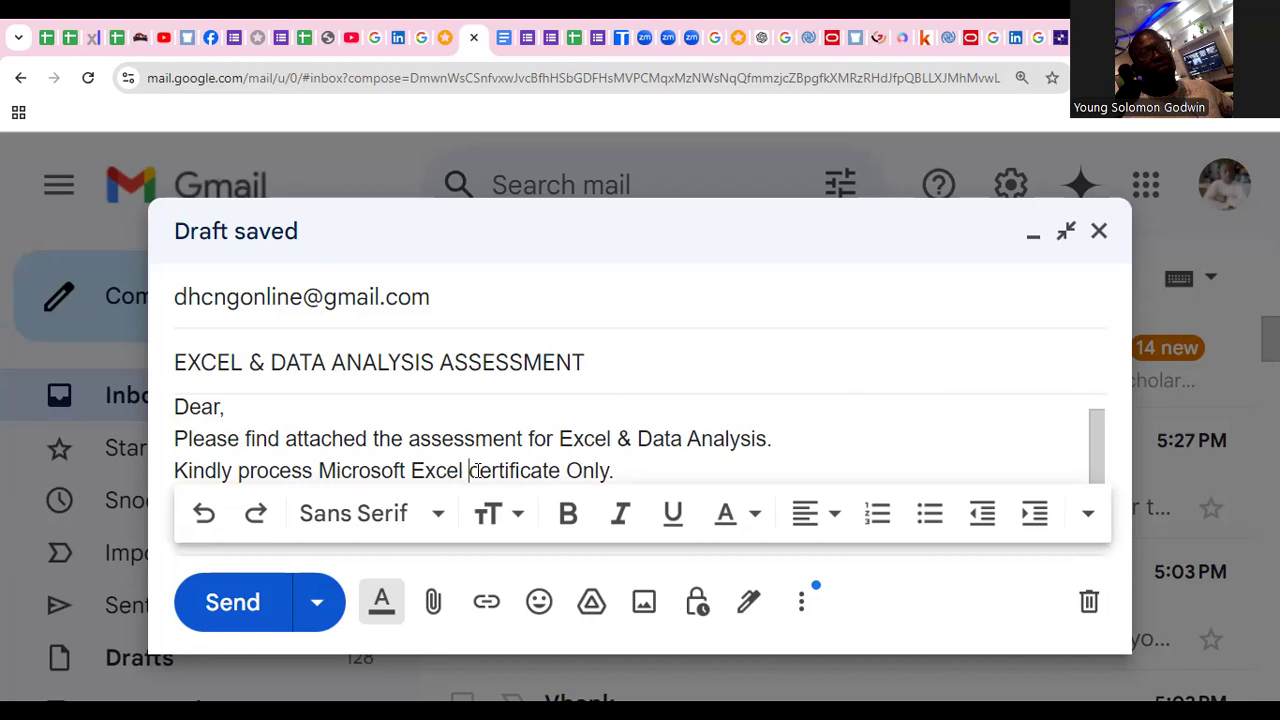
Replace 'Microsoft Excel' with 'Data Analysis' and start a new line after 'Only.'.
{"action": "left_click_drag", "start_coordinate": [464, 470], "coordinate": [319, 470]}
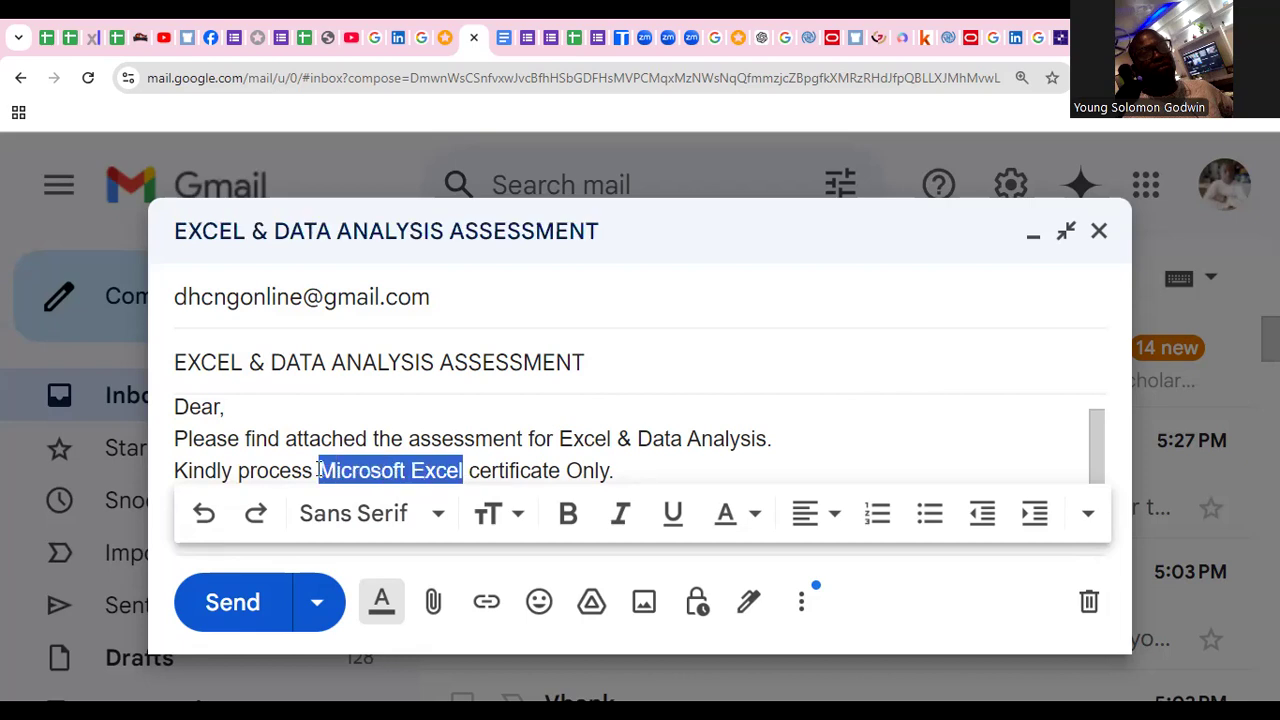
{"action": "type", "text": "Dat"}
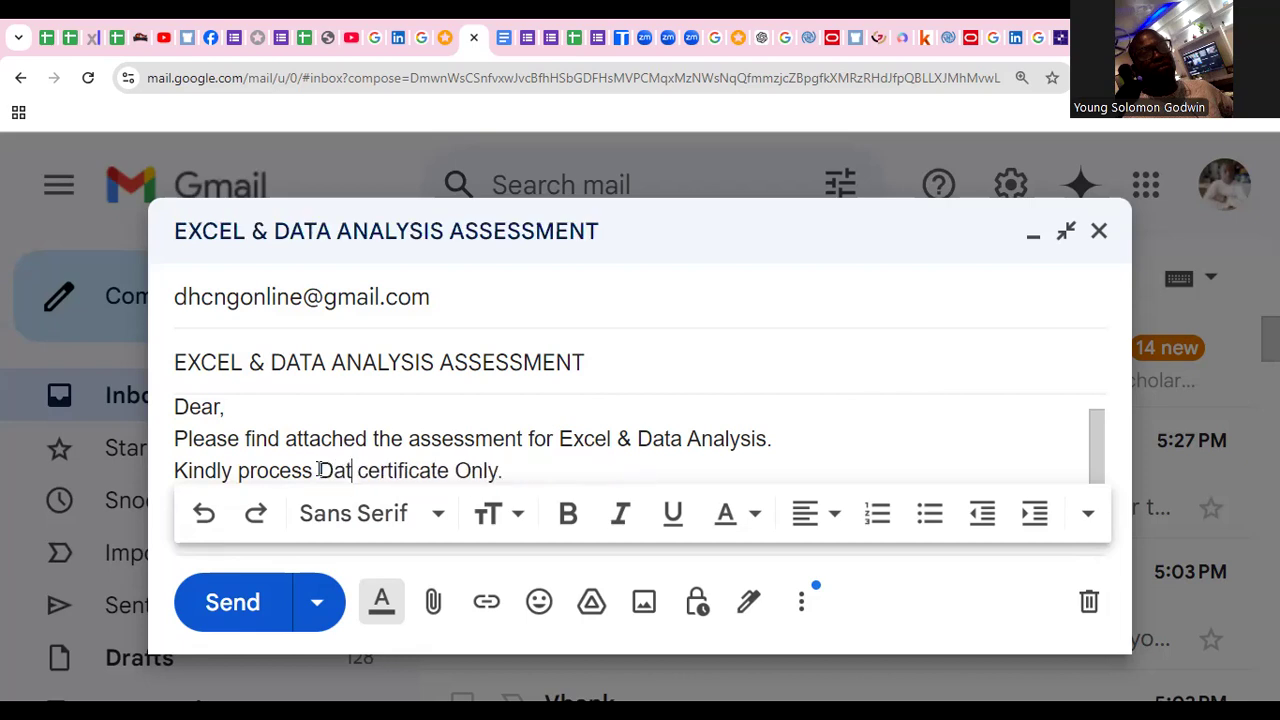
{"action": "type", "text": "a Analt"}
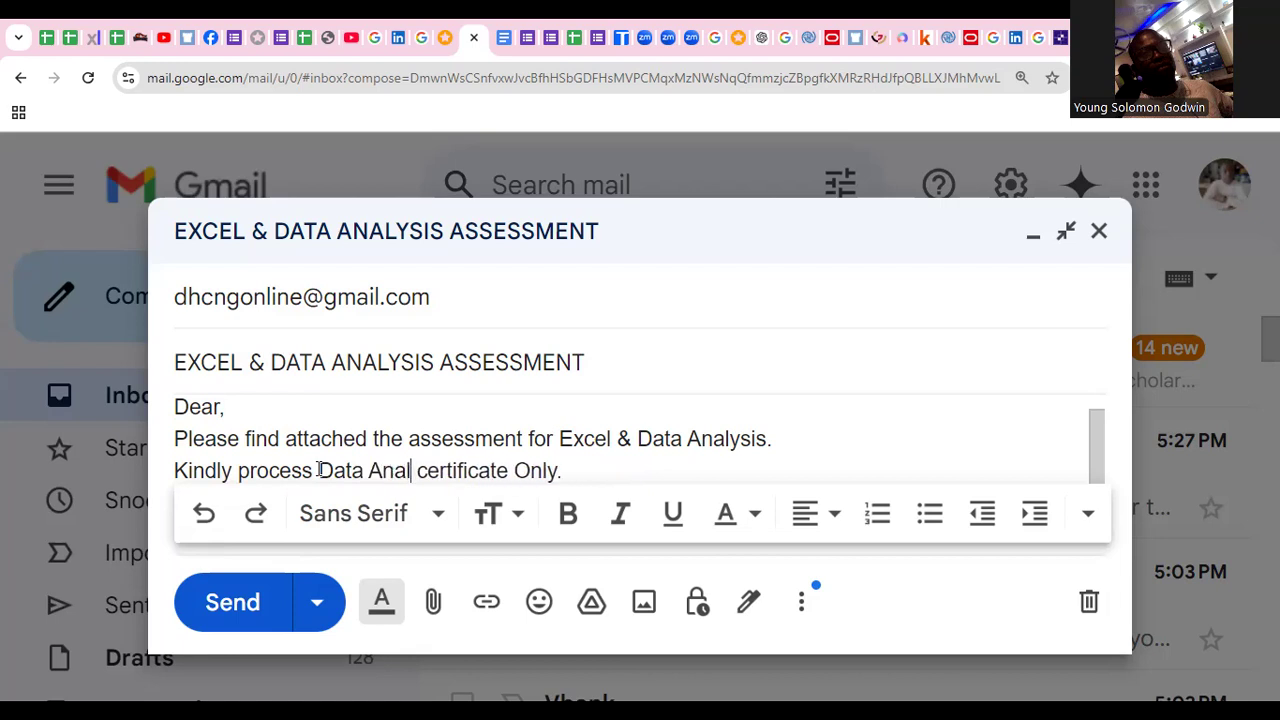
{"action": "key", "text": "BackSpace"}
{"action": "type", "text": "ysis"}
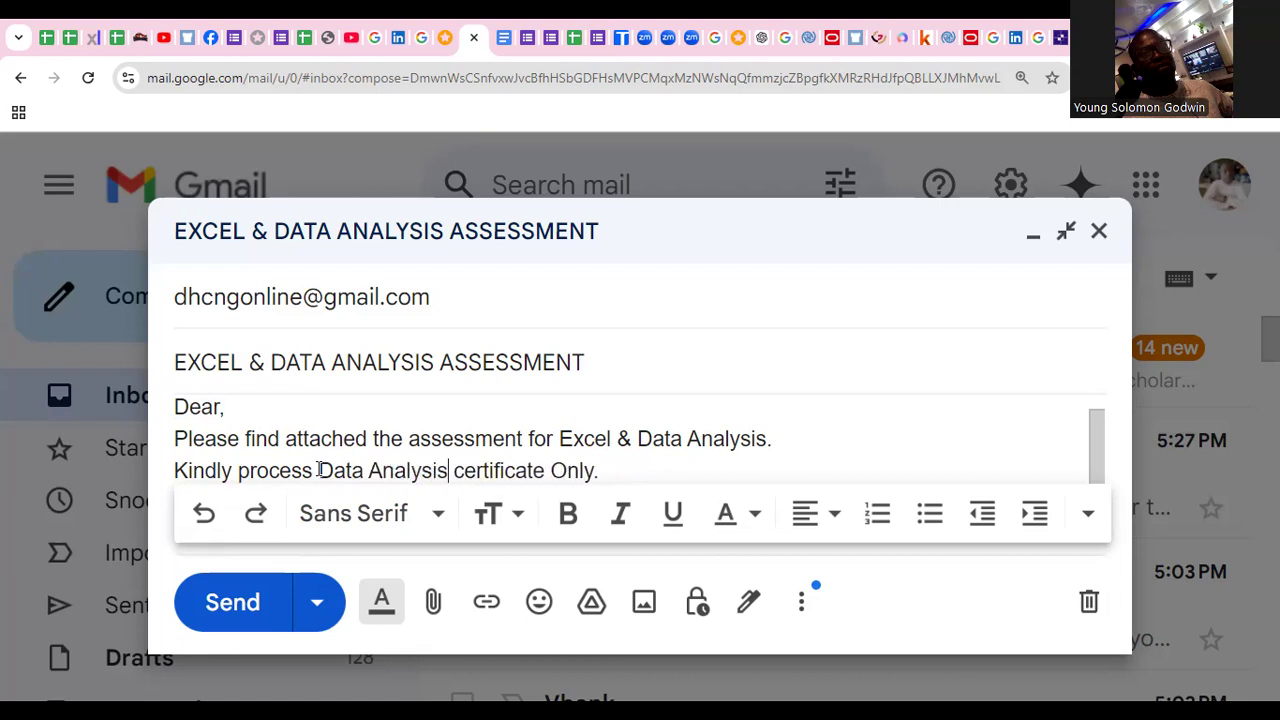
{"action": "left_click", "coordinate": [606, 471]}
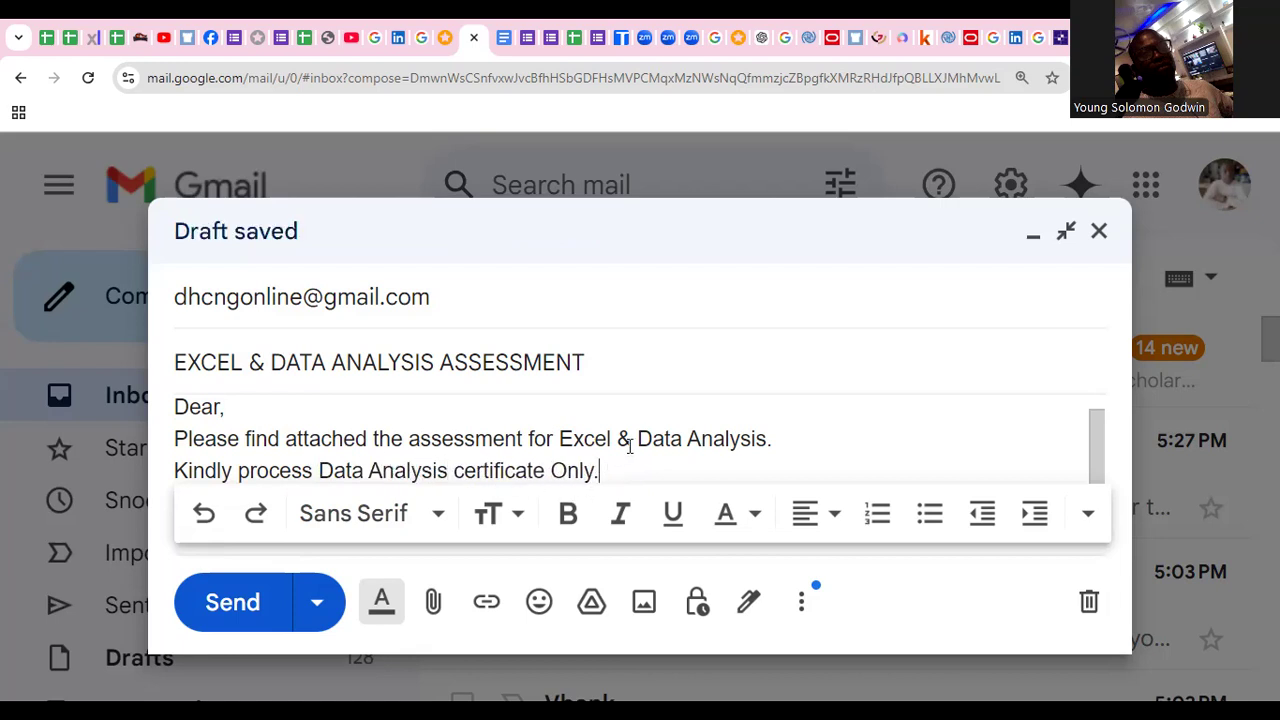
{"action": "key", "text": "Return"}
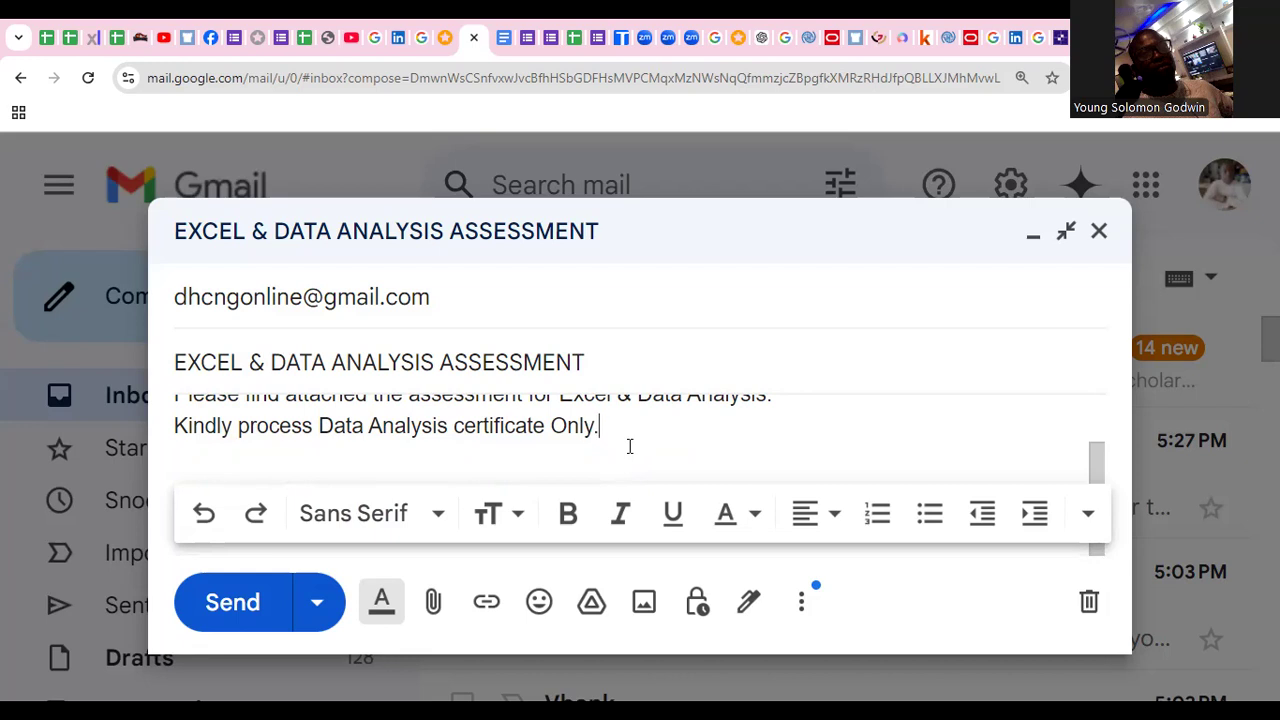
Add a blank line and a 'Thank you' closing below the body text.
{"action": "key", "text": "Return"}
{"action": "key", "text": "Return"}
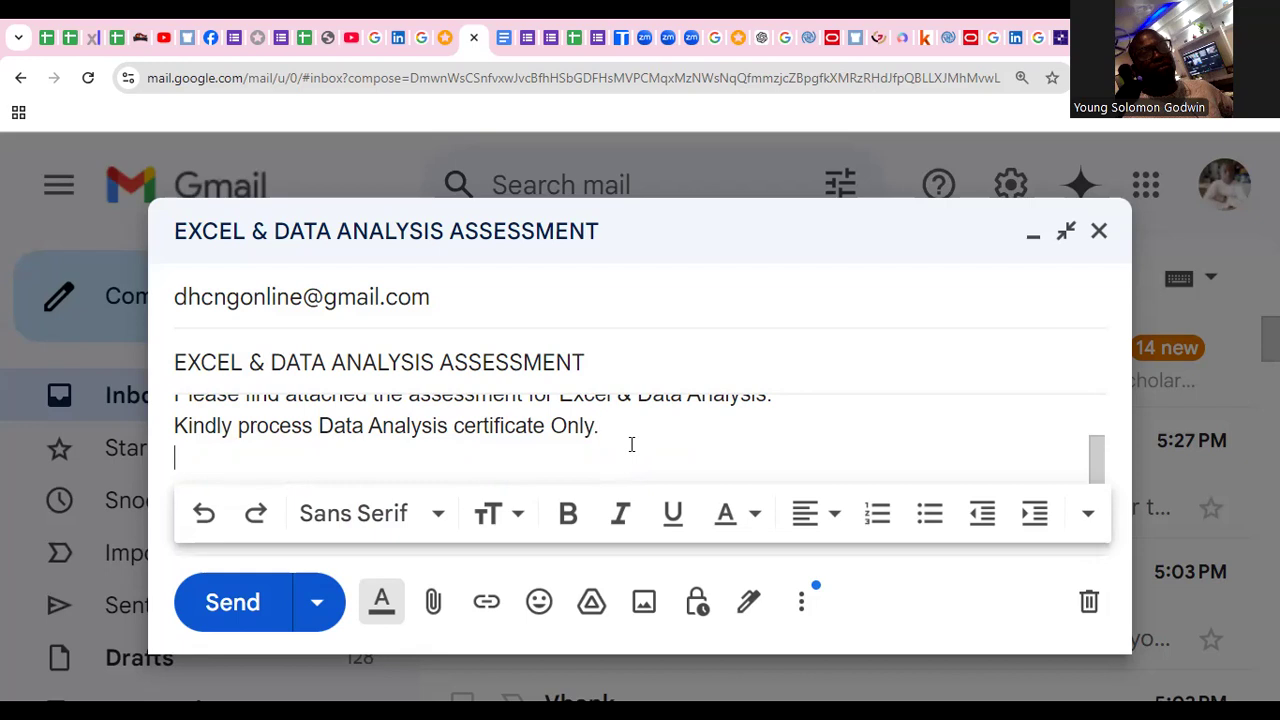
{"action": "type", "text": "Than"}
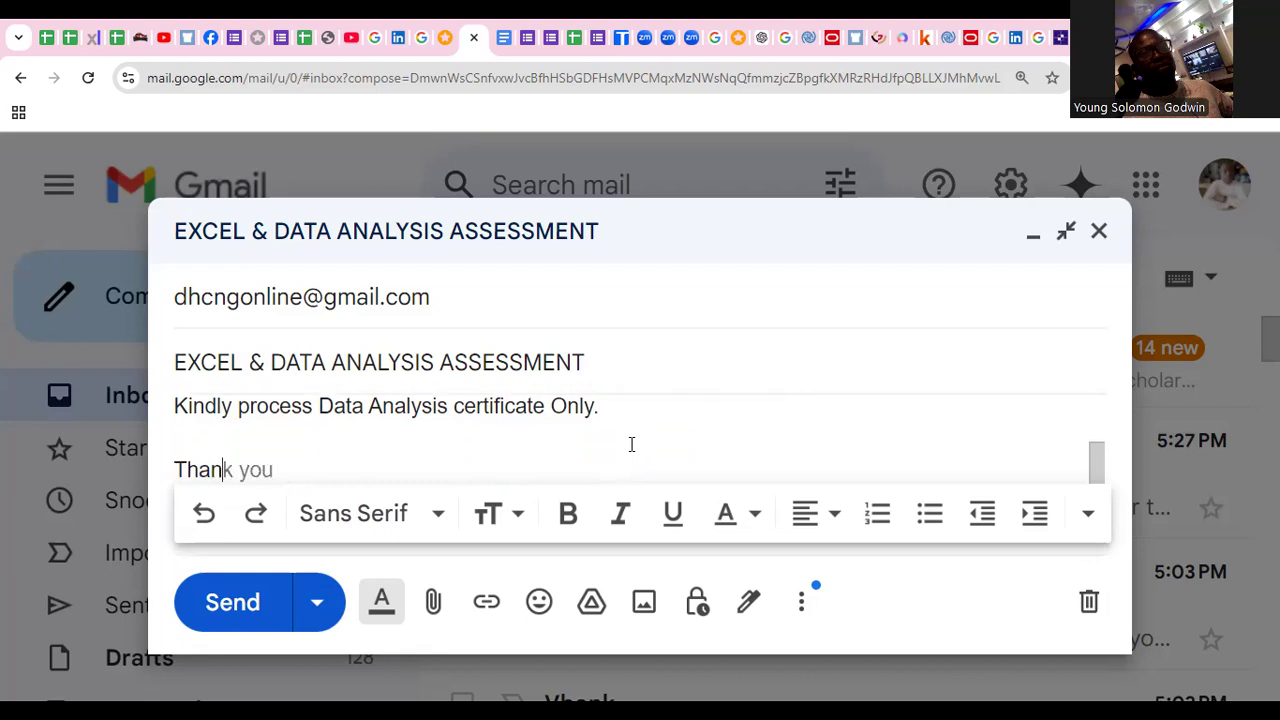
{"action": "type", "text": "k you"}
{"action": "scroll", "coordinate": [523, 414], "scroll_direction": "down", "scroll_amount": 1}
{"action": "scroll", "coordinate": [523, 414], "scroll_direction": "up", "scroll_amount": 3}
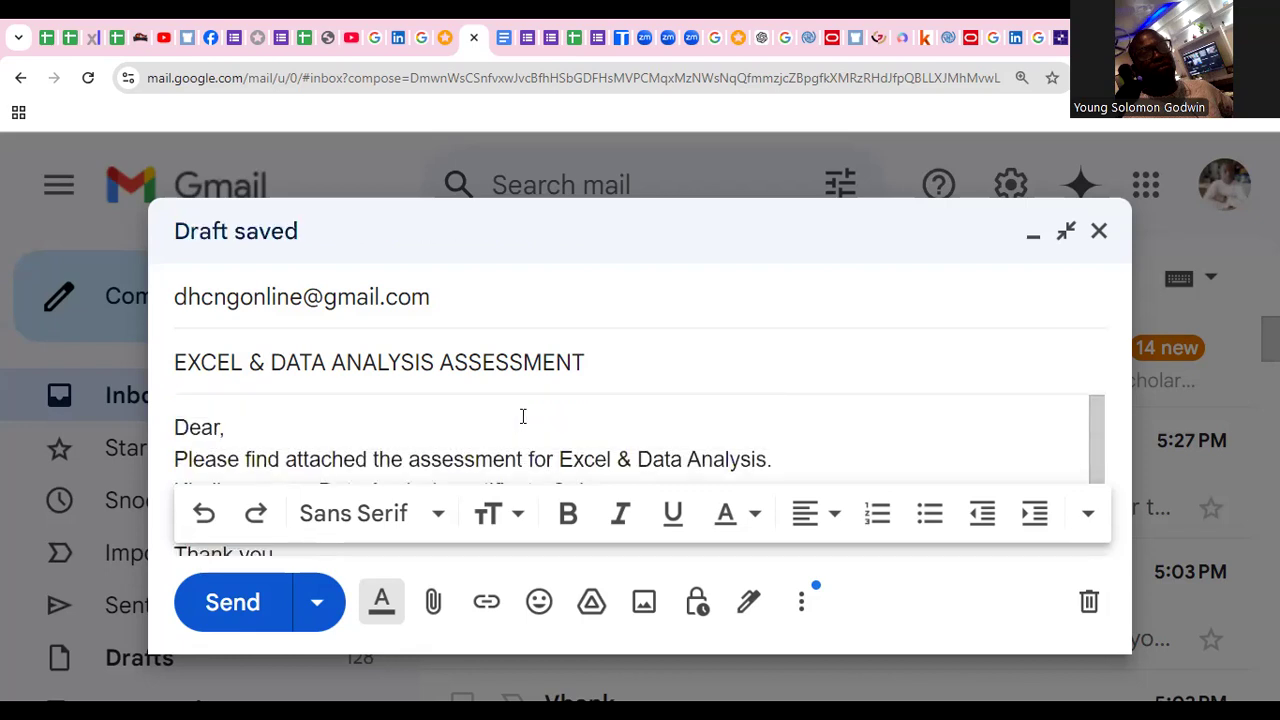
{"action": "scroll", "coordinate": [523, 416], "scroll_direction": "down", "scroll_amount": 3}
{"action": "left_click", "coordinate": [435, 603]}
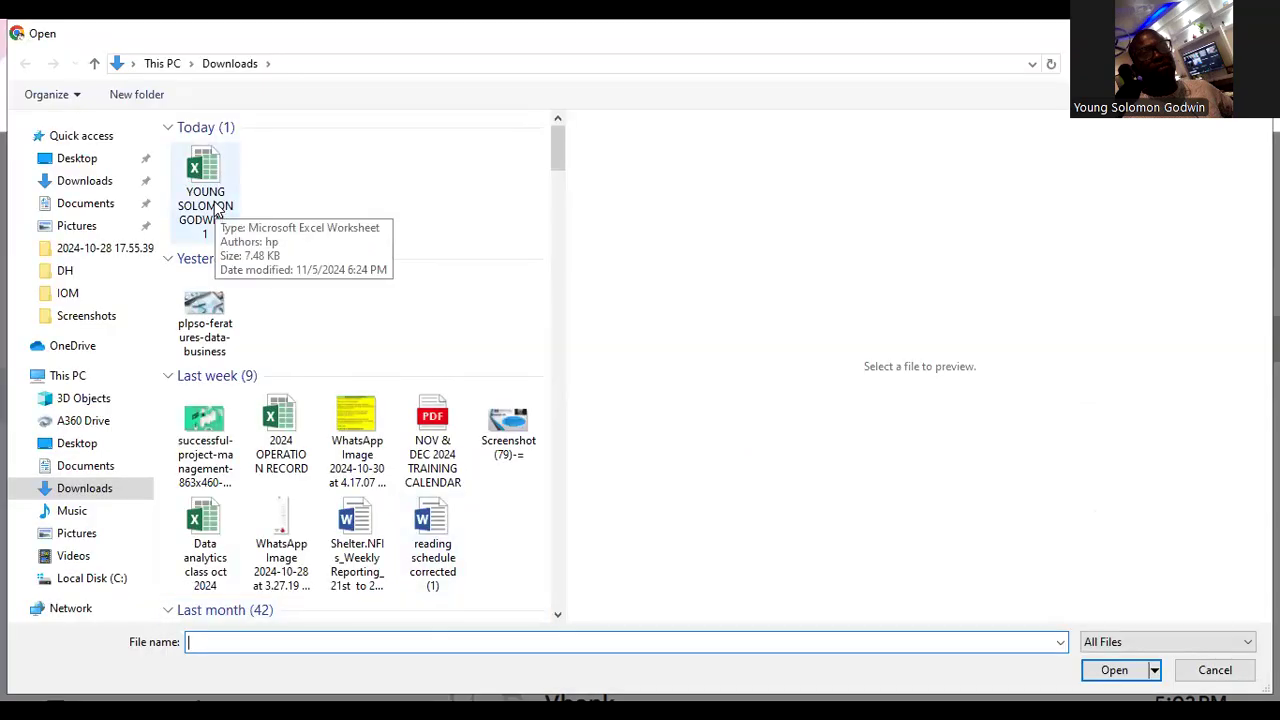
Attach today's Excel .xlsx workbook from the Downloads folder.
{"action": "left_click", "coordinate": [215, 210]}
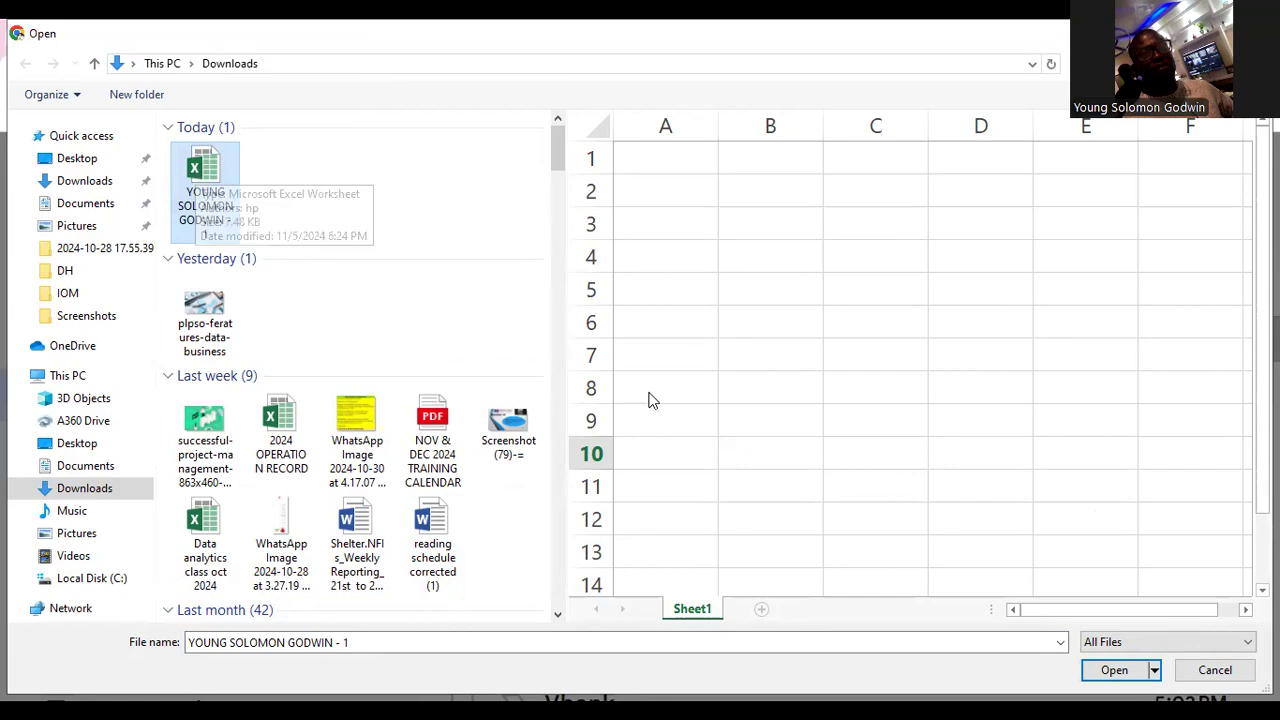
{"action": "left_click", "coordinate": [1114, 670]}
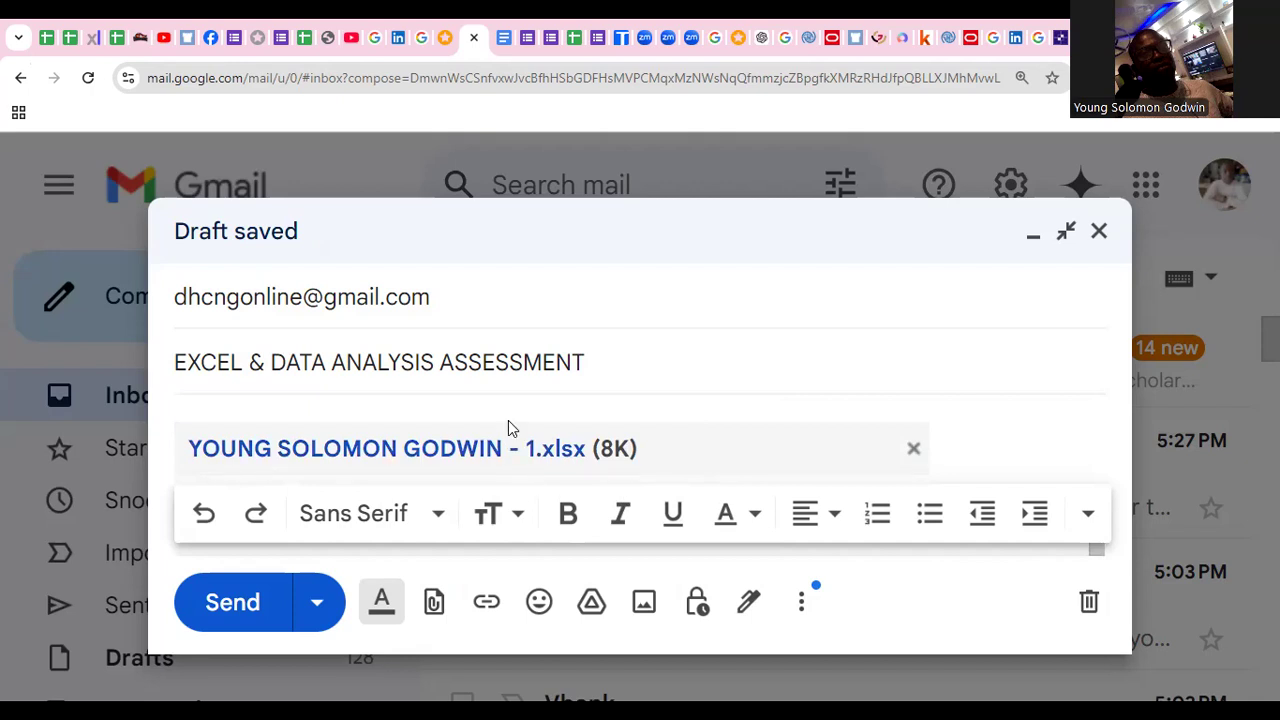
Send the email with its attachment and reset the browser zoom to 100%.
{"action": "scroll", "coordinate": [508, 425], "scroll_direction": "up", "scroll_amount": 3}
{"action": "scroll", "coordinate": [508, 428], "scroll_direction": "down", "scroll_amount": 3}
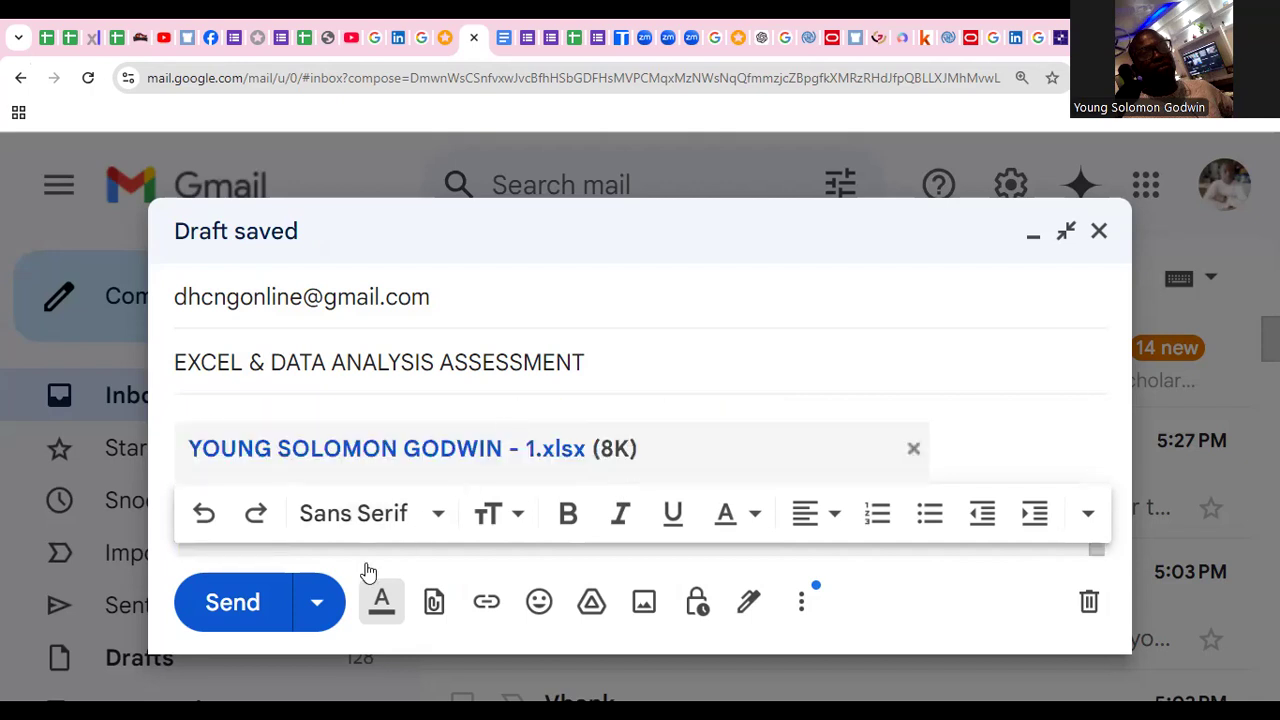
{"action": "left_click", "coordinate": [230, 603]}
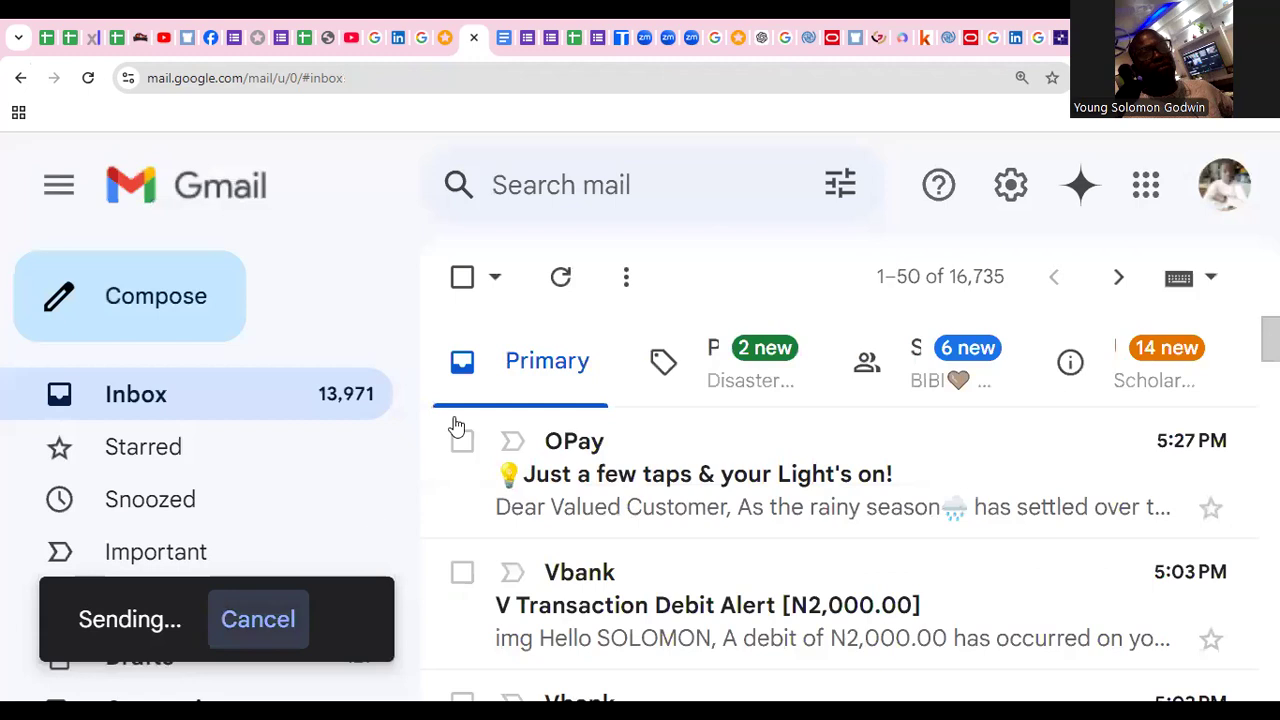
{"action": "key", "text": "ctrl+0"}
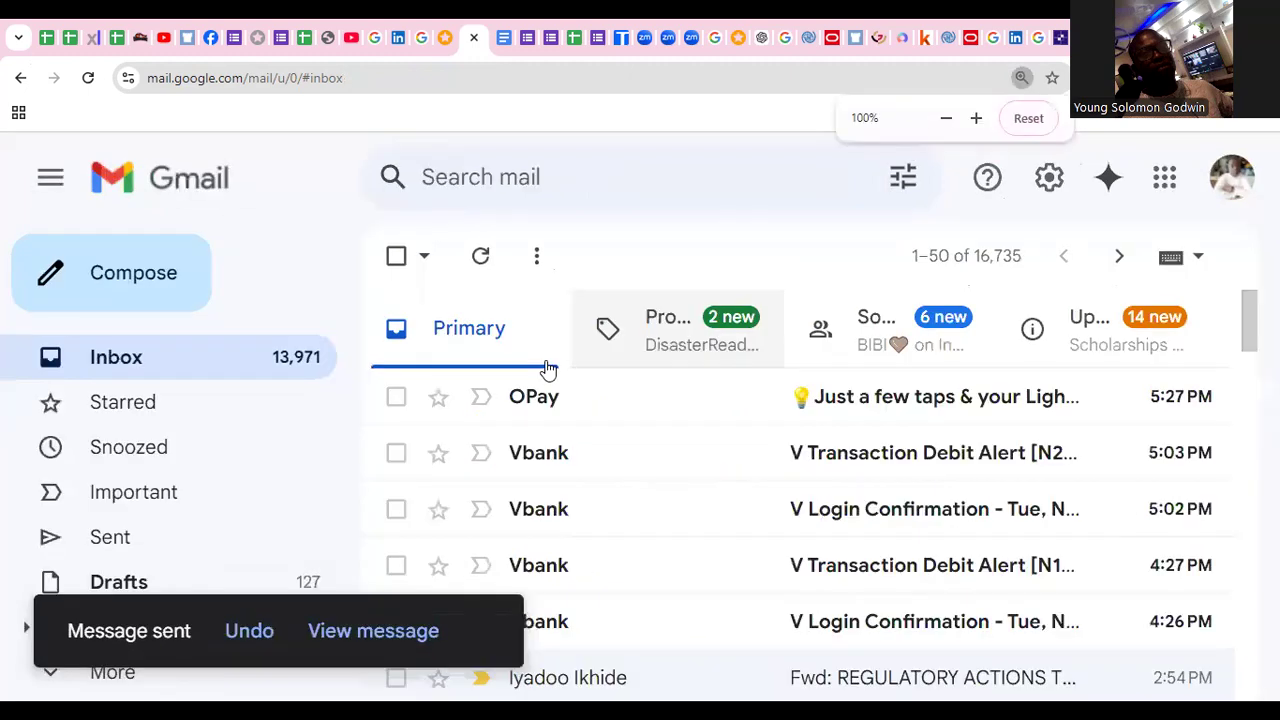